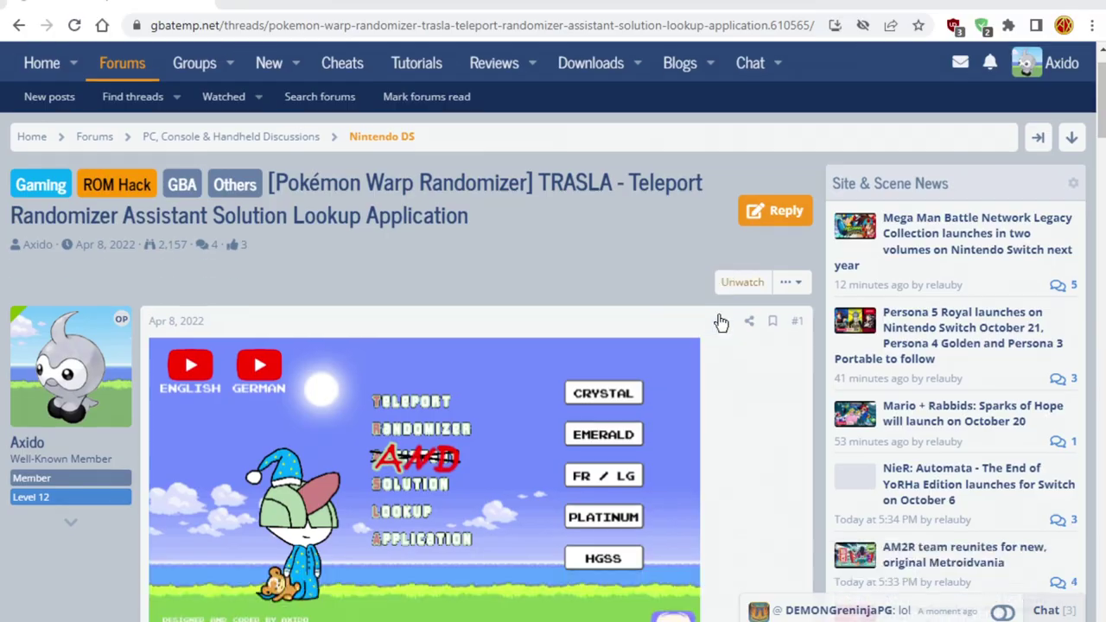
Download TRASLA_1.0.0.zip from the forum's Google Drive link despite the virus-scan warning.
scroll(712, 323, "down", 15)
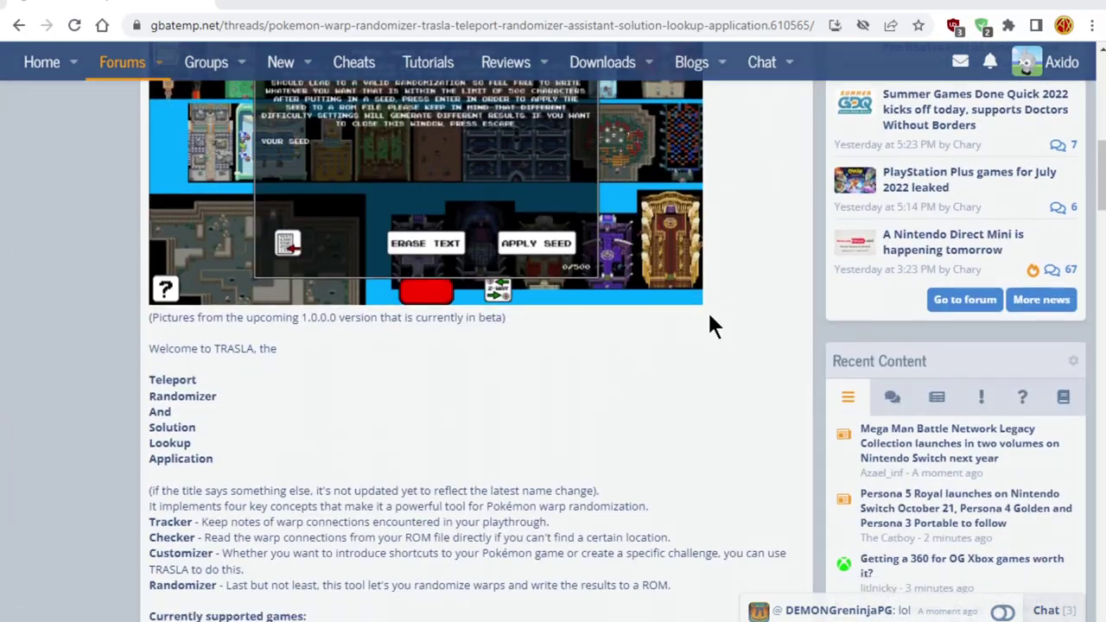
left_click(421, 333)
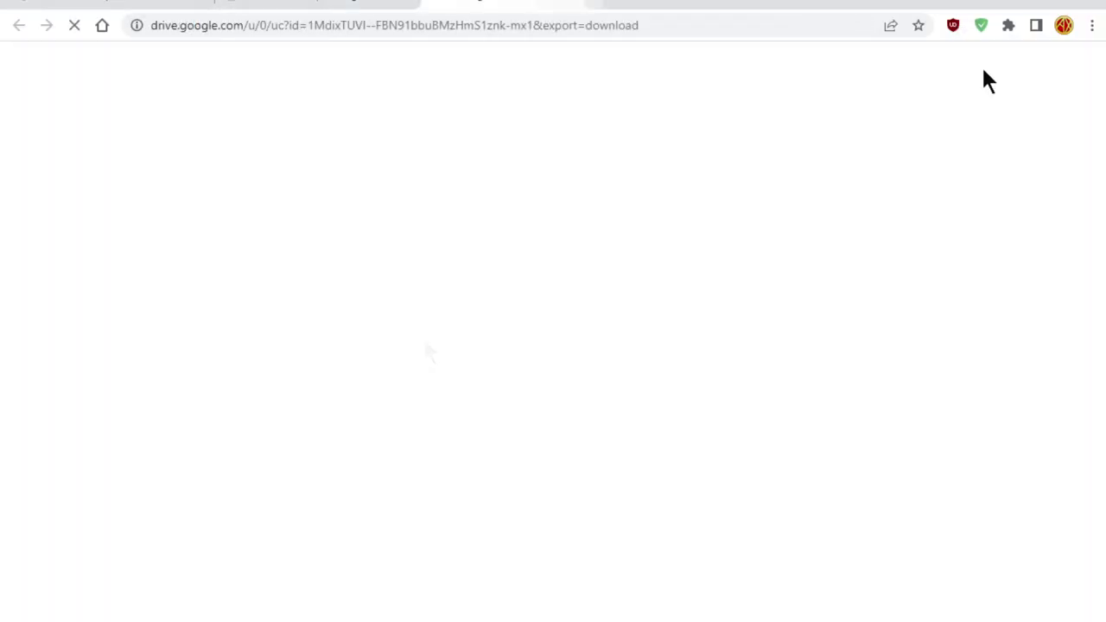
left_click(464, 204)
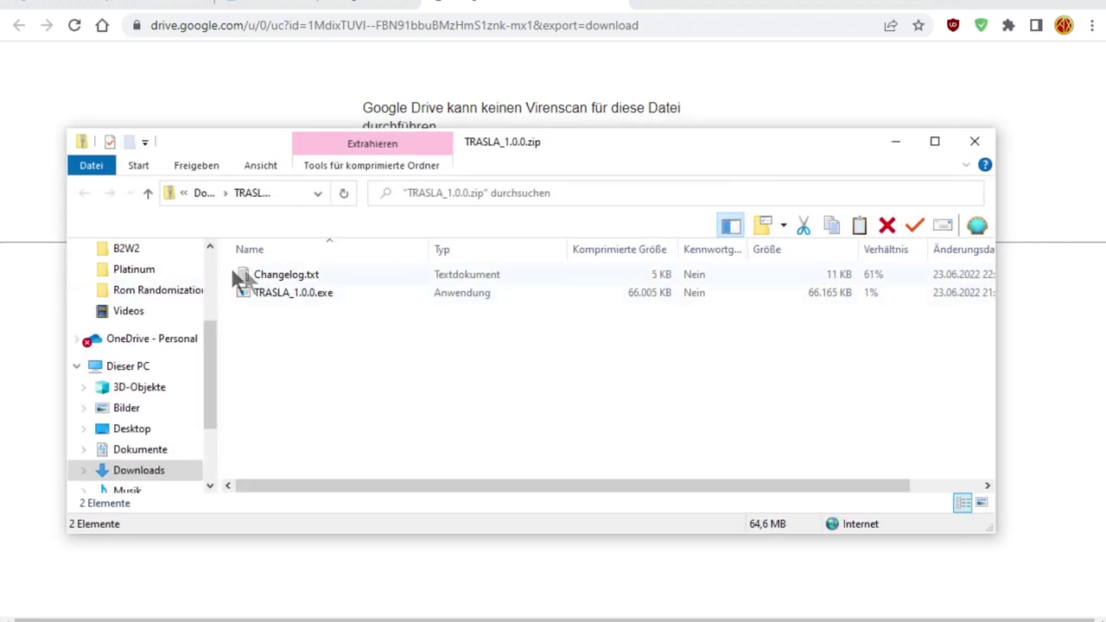
Launch TRASLA_1.0.0.exe from the zip, allowing it past the Windows protection warning.
key("Down")
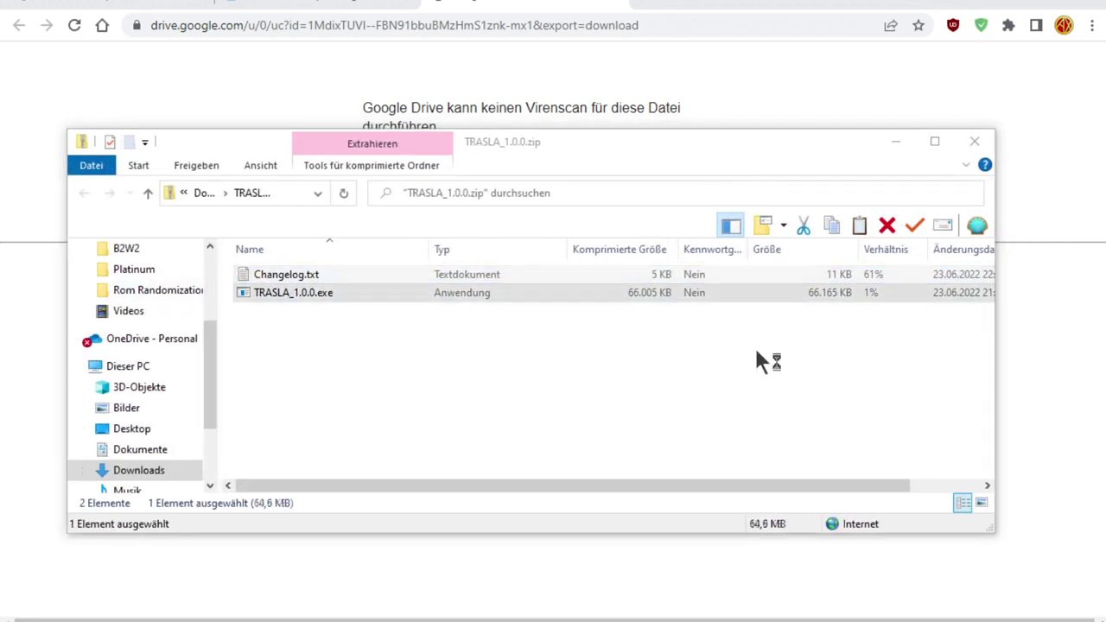
key("Return")
left_click(548, 456)
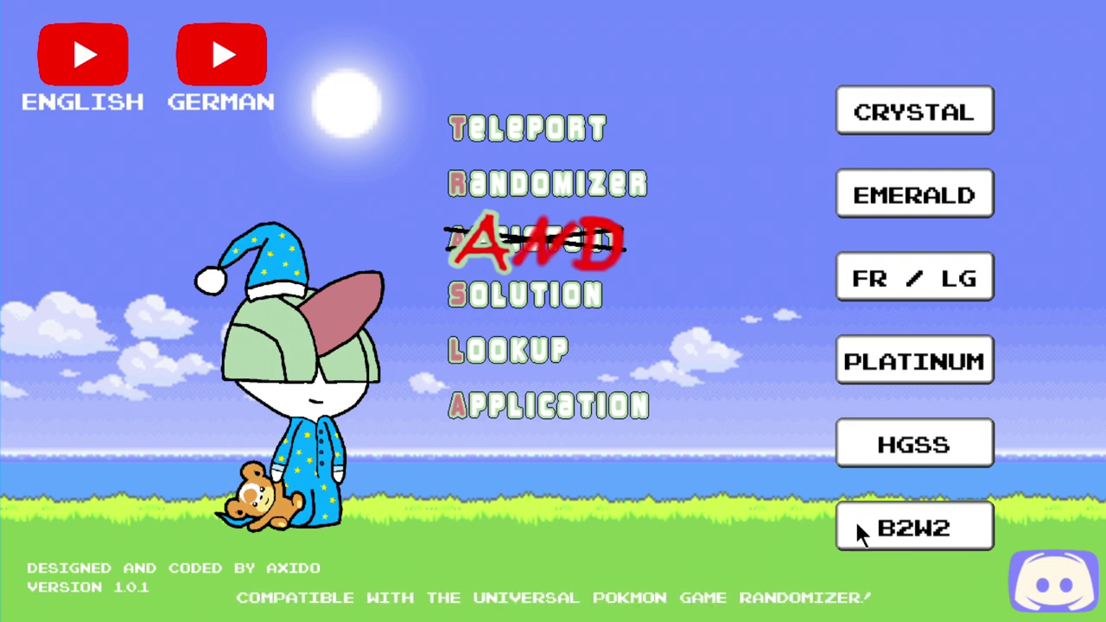
Choose FR / LG on the TRASLA title screen.
left_click(924, 282)
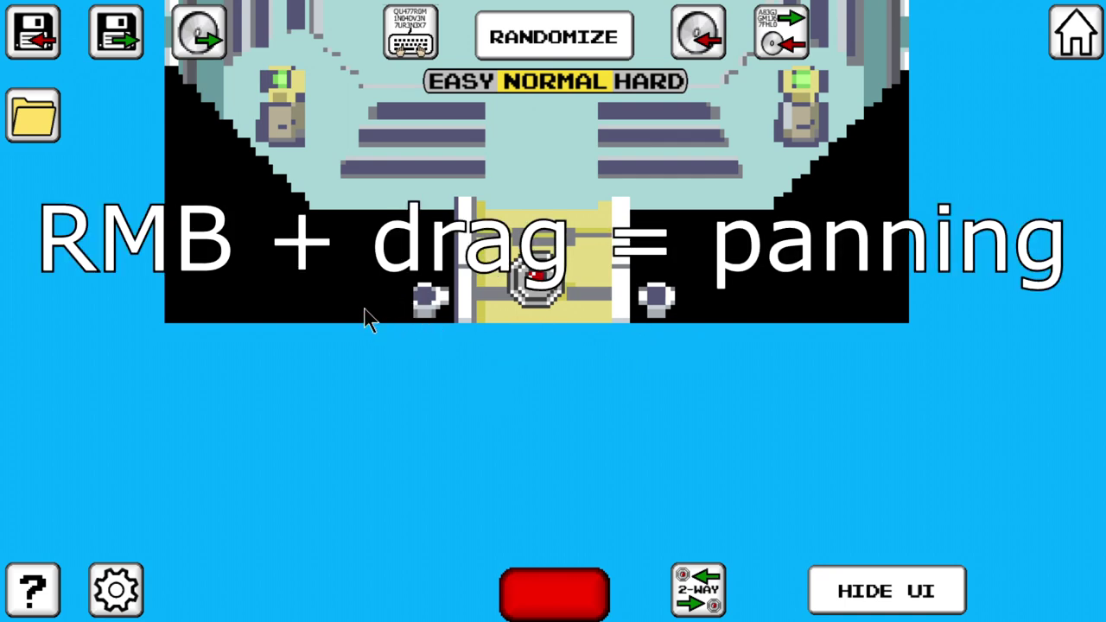
Pan and zoom the FR/LG map until Navel Rock and the nearby island town are close up.
left_click_drag(343, 302, 330, 359)
scroll(579, 354, "down", 10)
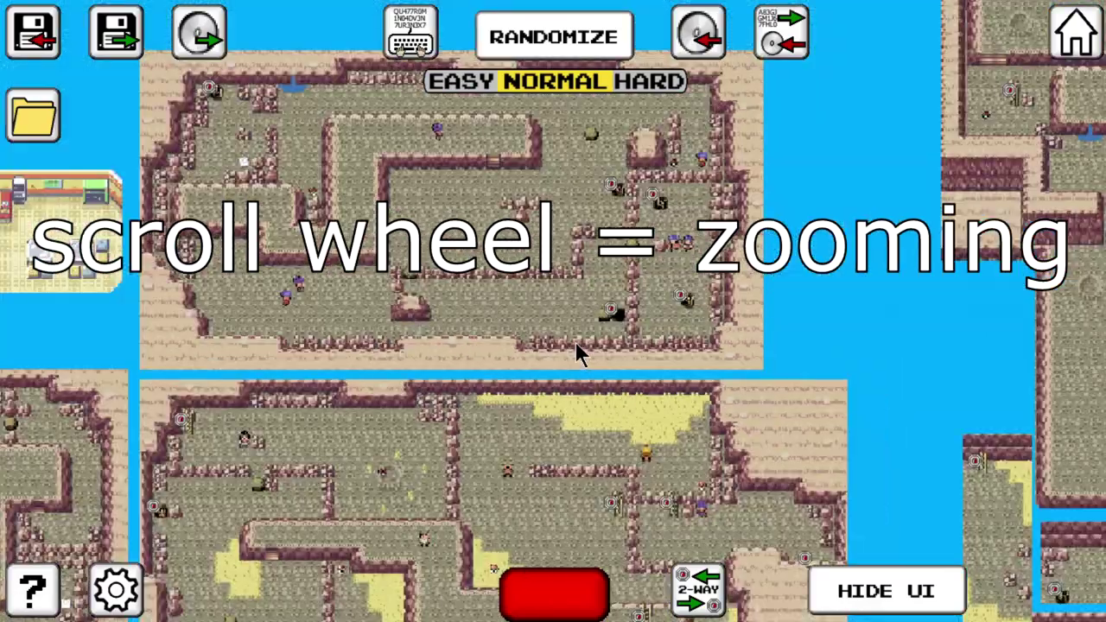
scroll(570, 358, "up", 4)
scroll(570, 357, "up", 8)
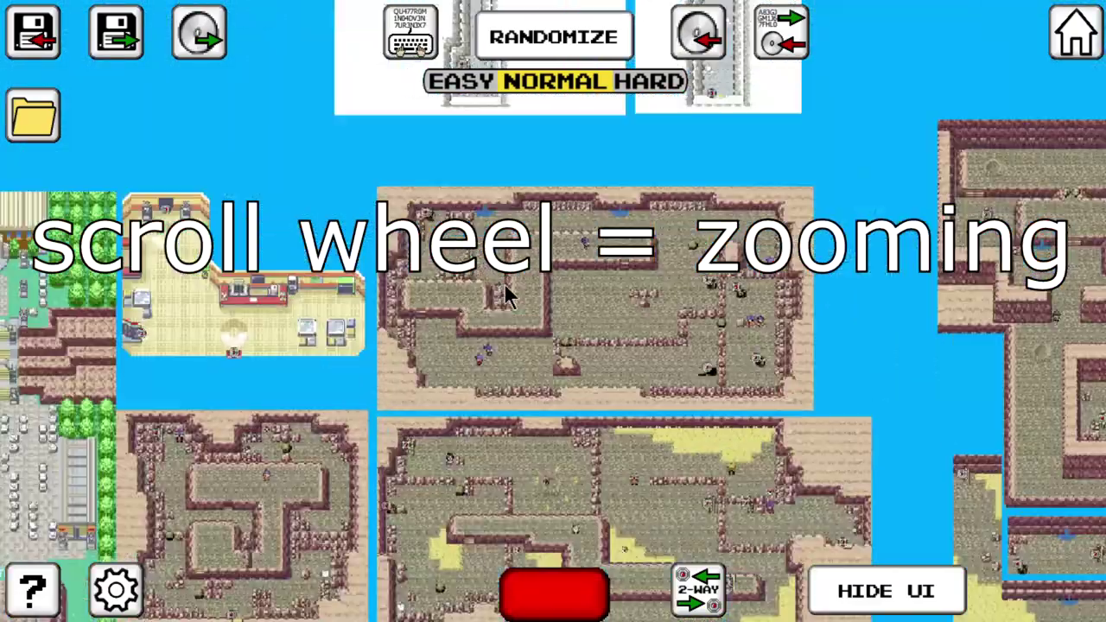
scroll(804, 264, "up", 3)
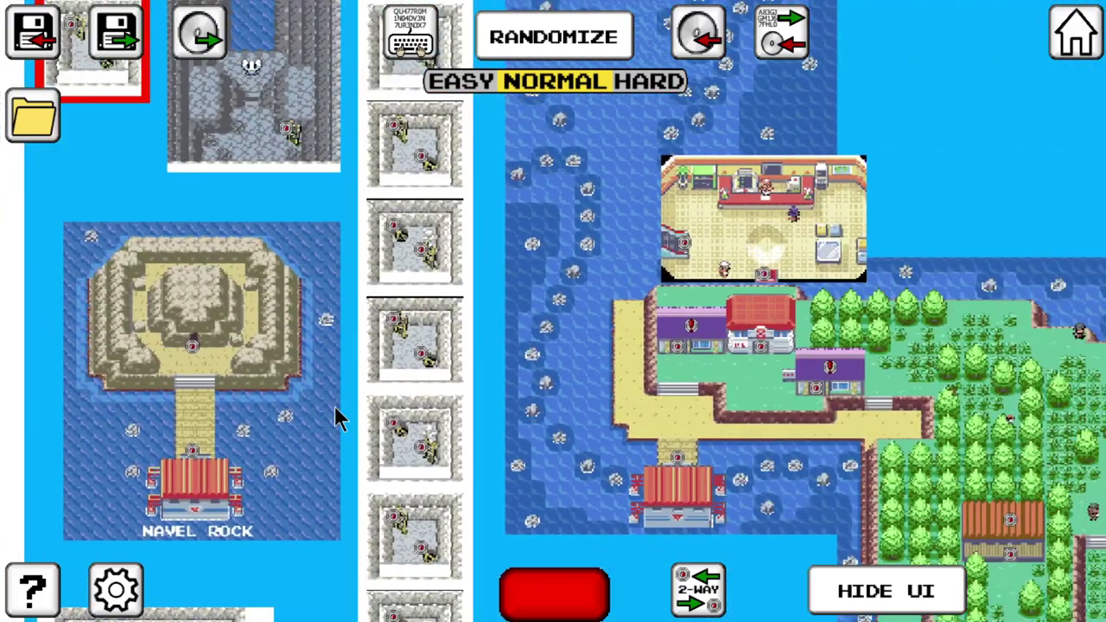
Check the Keyboard Control Settings, zoom out to the full labelled map, then close the settings.
left_click(115, 591)
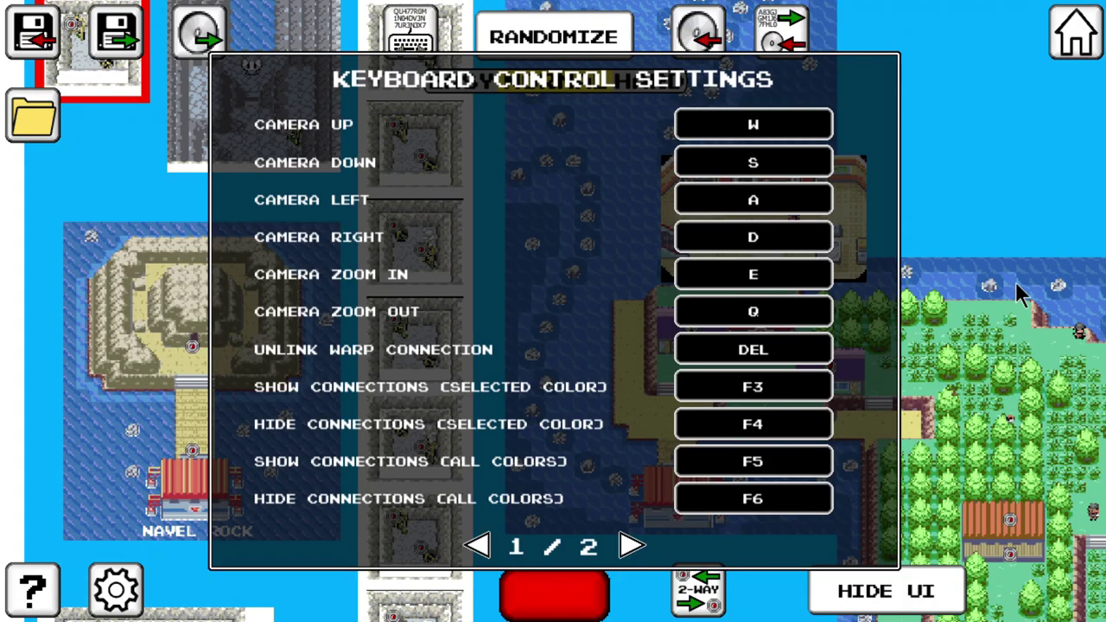
scroll(1016, 285, "down", 6)
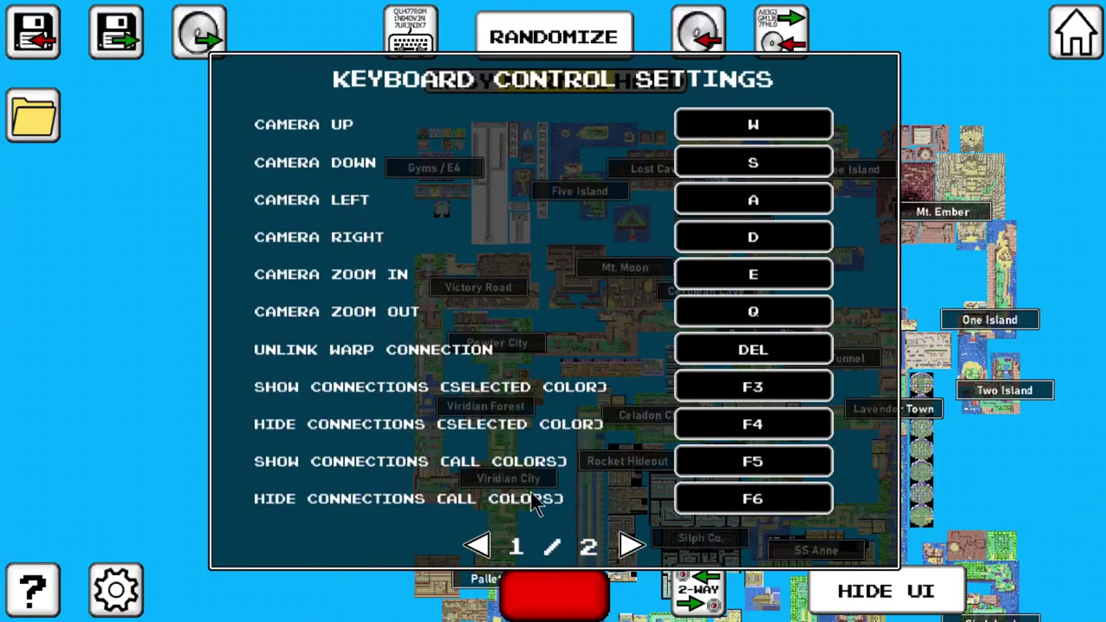
left_click(110, 594)
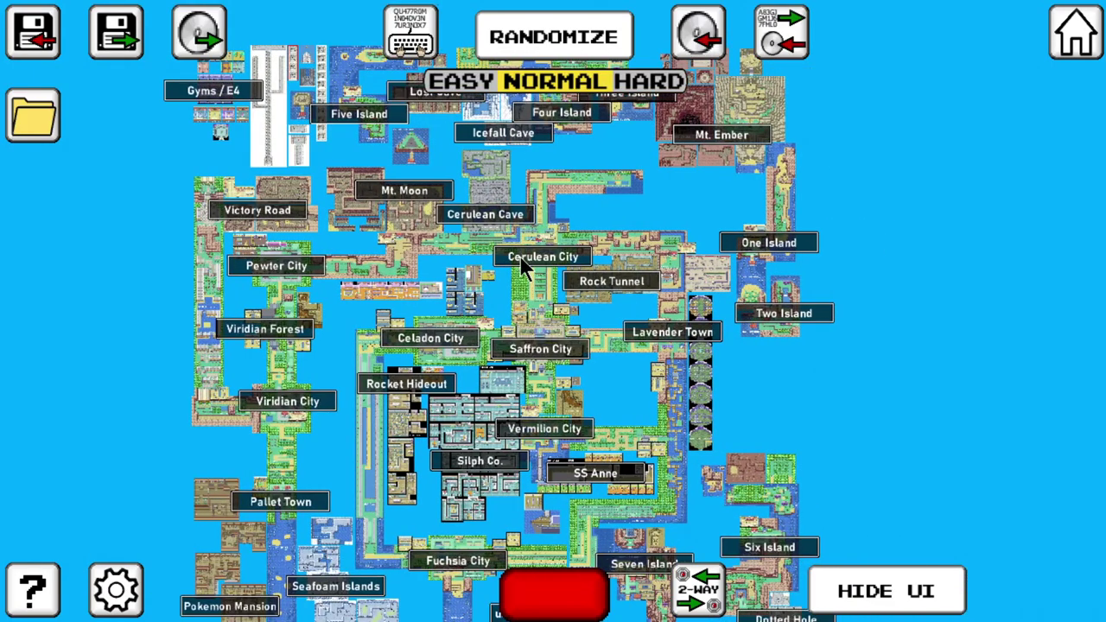
Jump to Cerulean City from its map label and zoom in and out around the town.
left_click(521, 261)
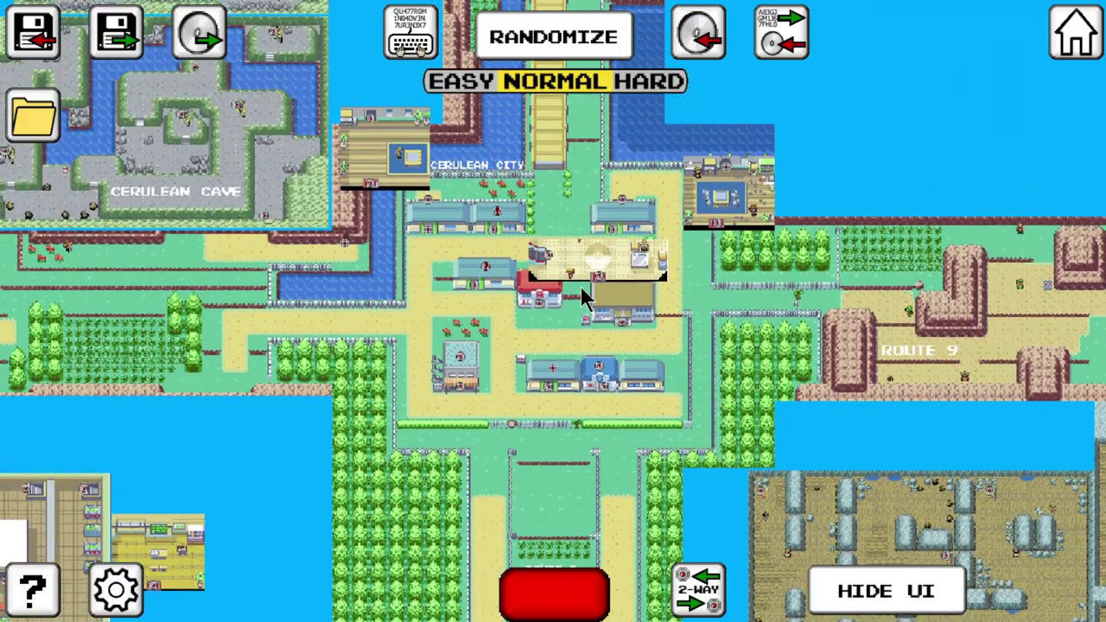
scroll(587, 277, "up", 5)
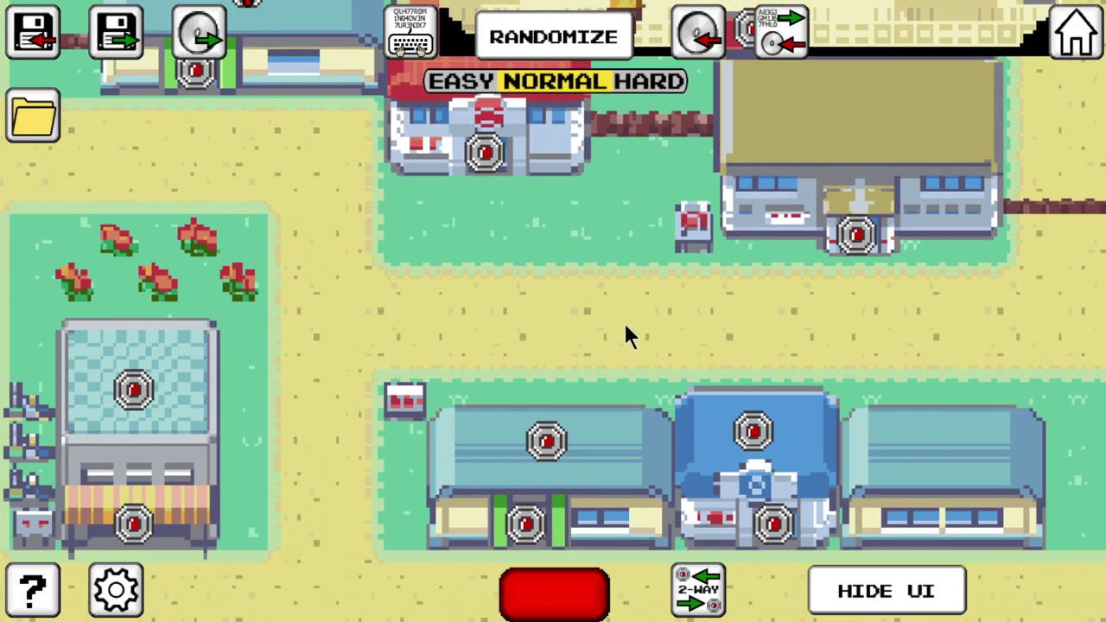
scroll(610, 322, "down", 2)
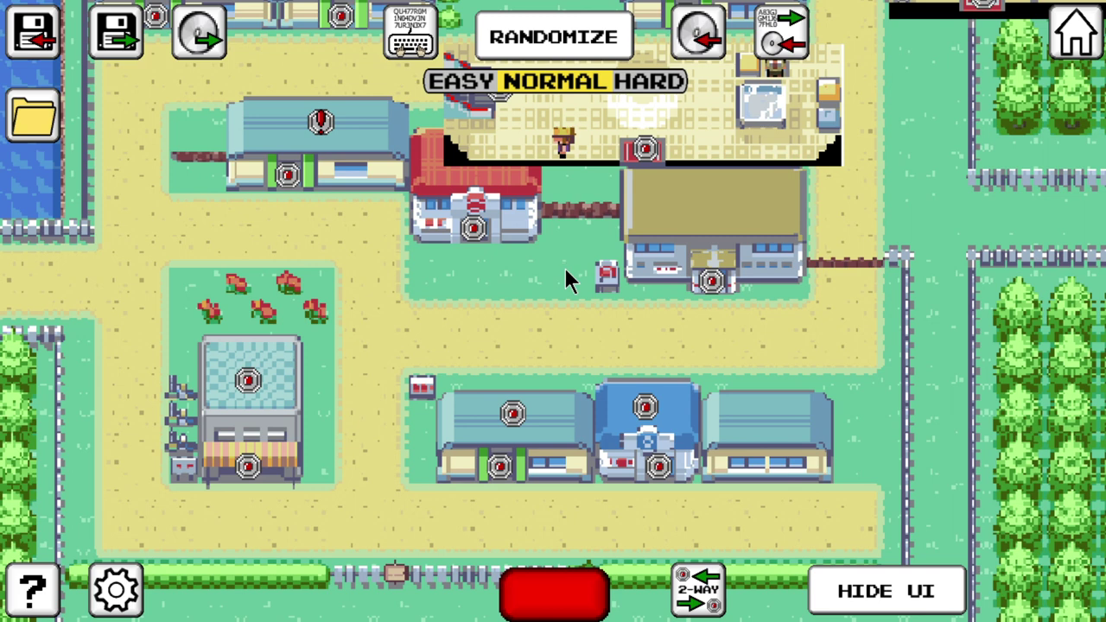
left_click(474, 234)
left_click(644, 411)
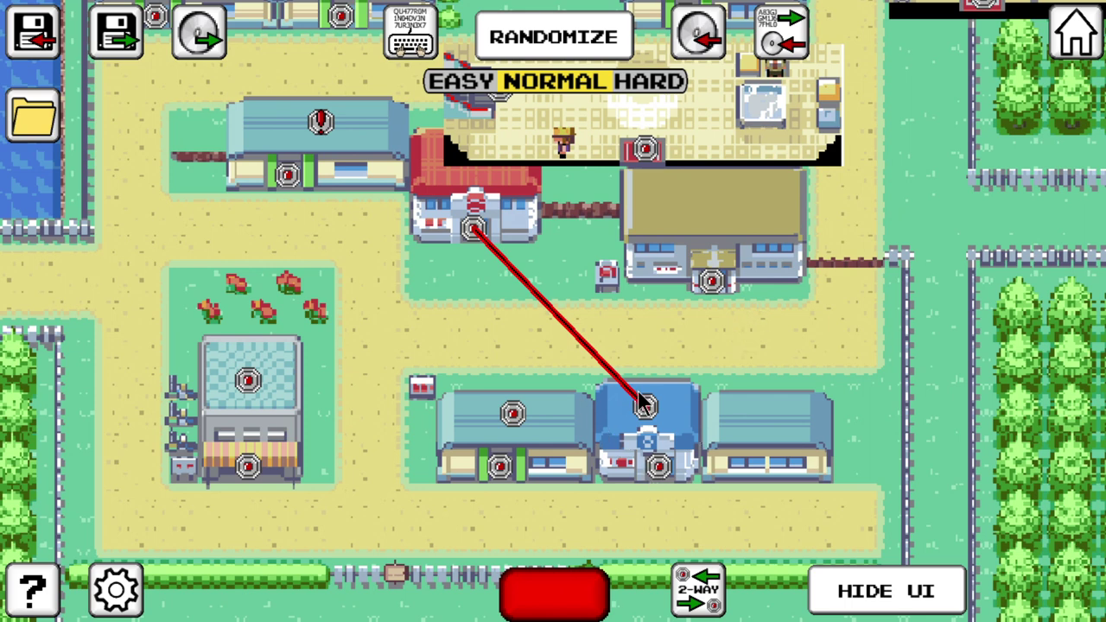
left_click(644, 413)
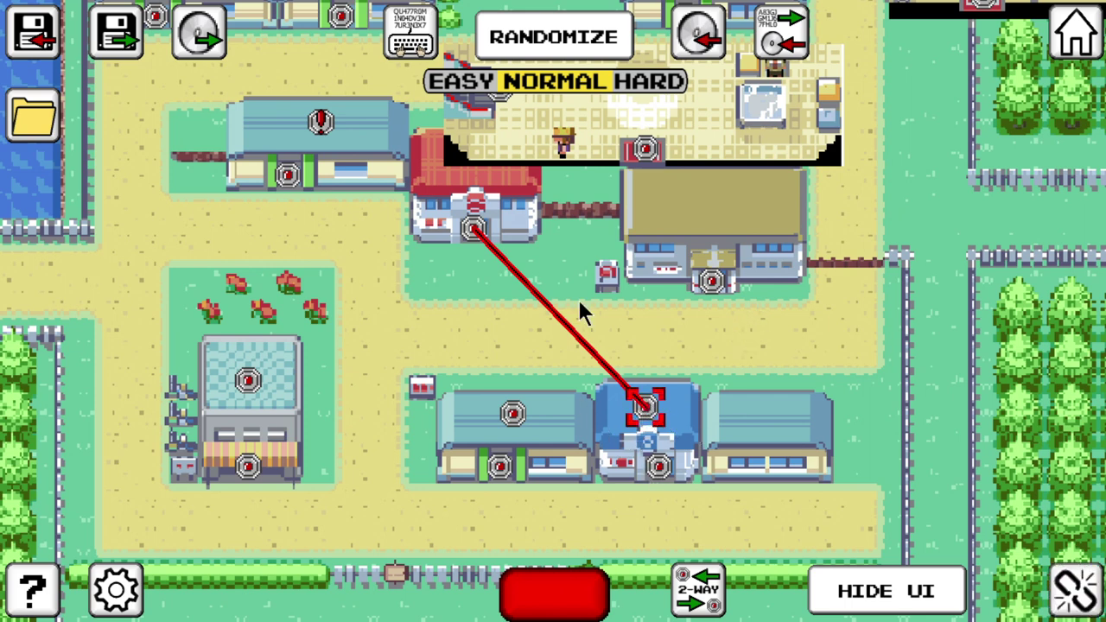
left_click(510, 413)
left_click(646, 408)
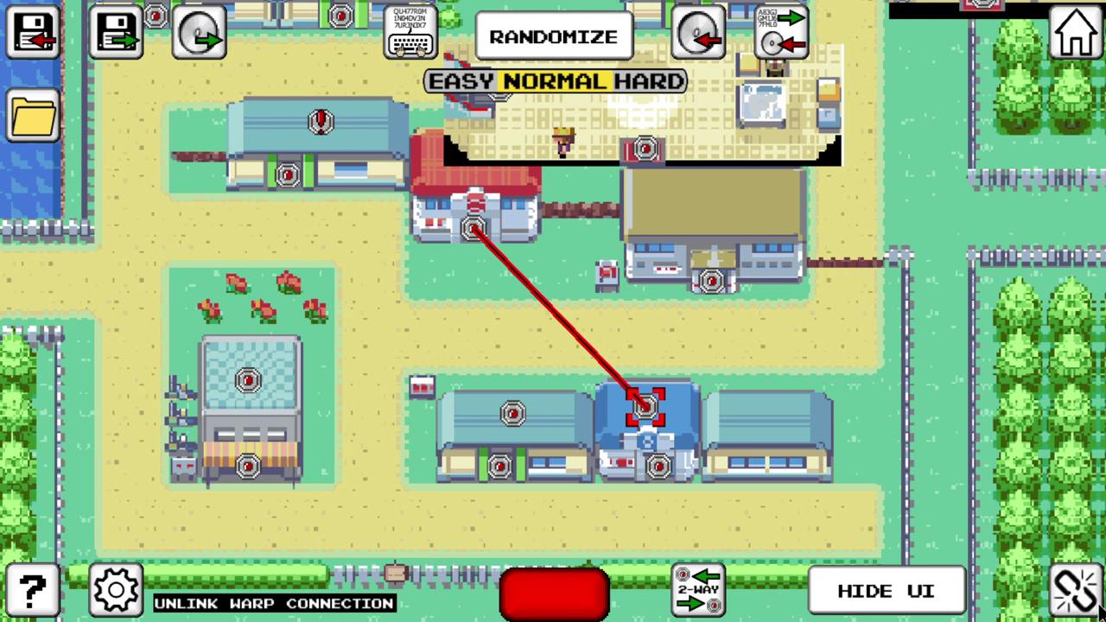
left_click(1076, 597)
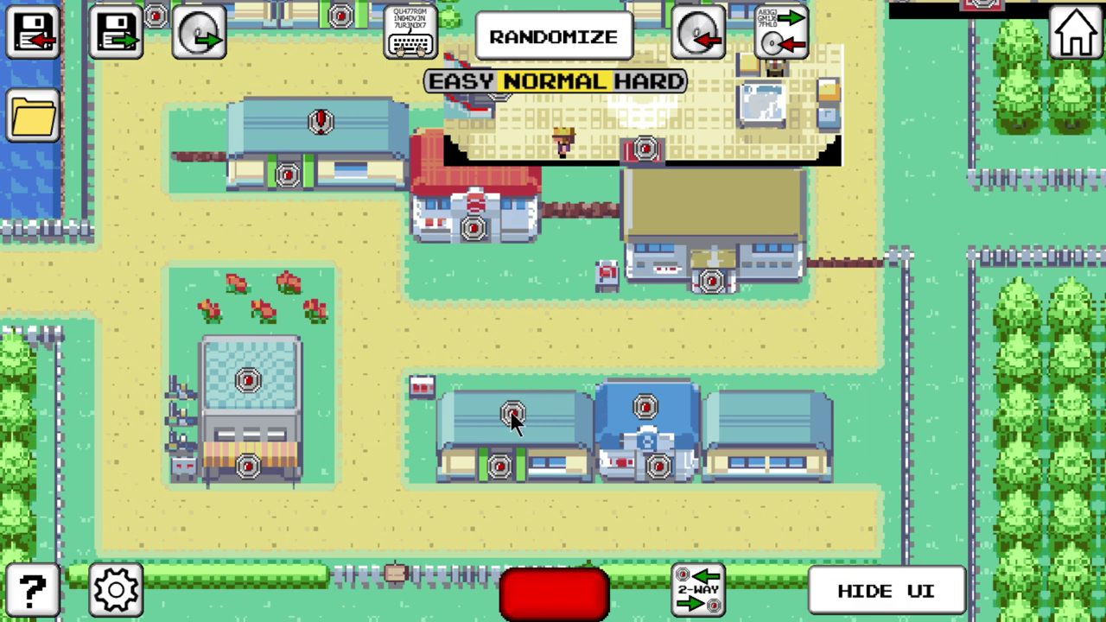
Link the upper-left building's doorway warp to the lower teal building's warp.
left_click(293, 177)
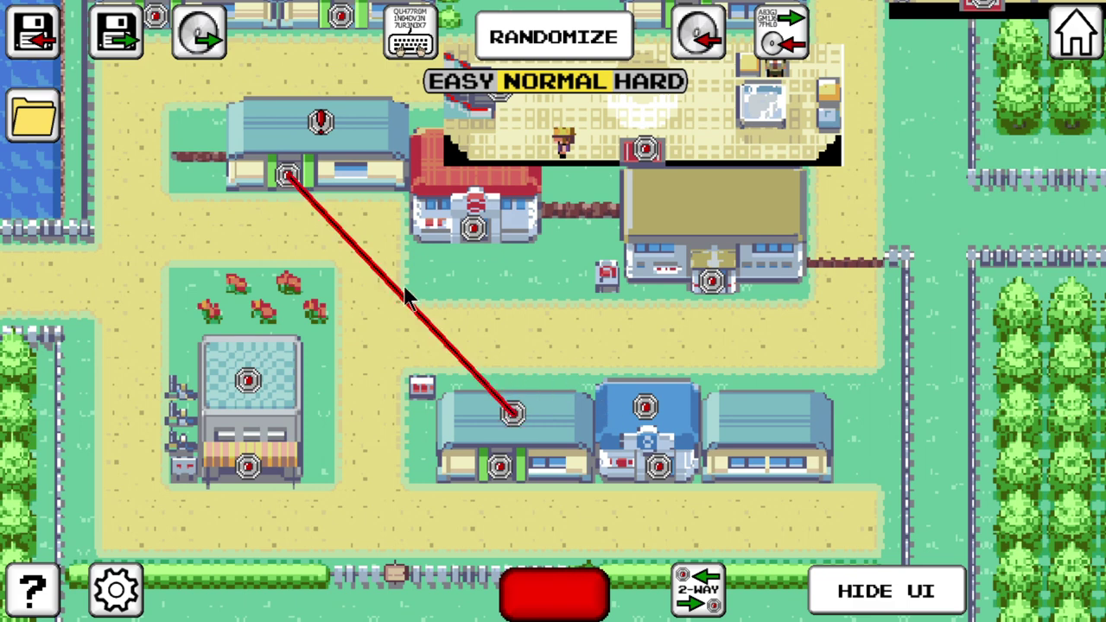
left_click(128, 596)
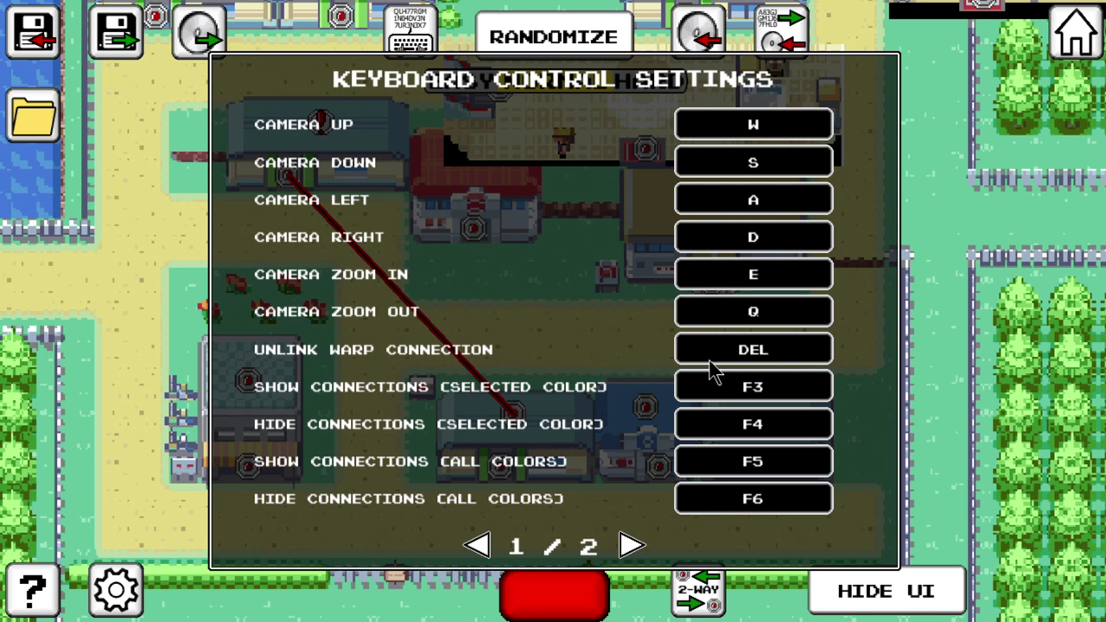
left_click(118, 593)
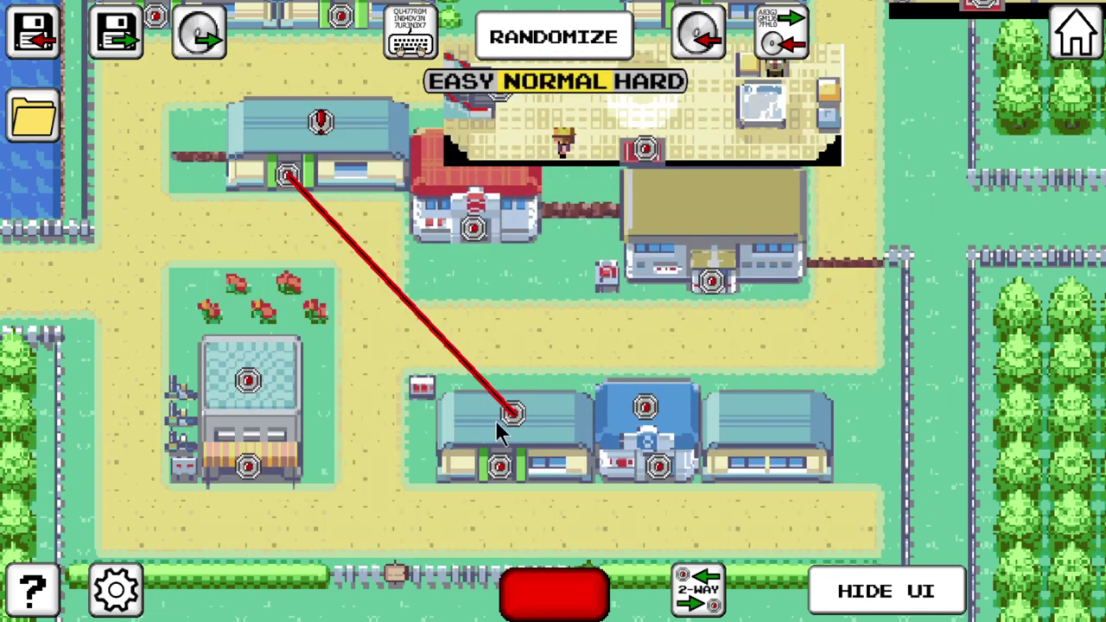
Set the connection colour to blue and check both ends of the link.
left_click(538, 595)
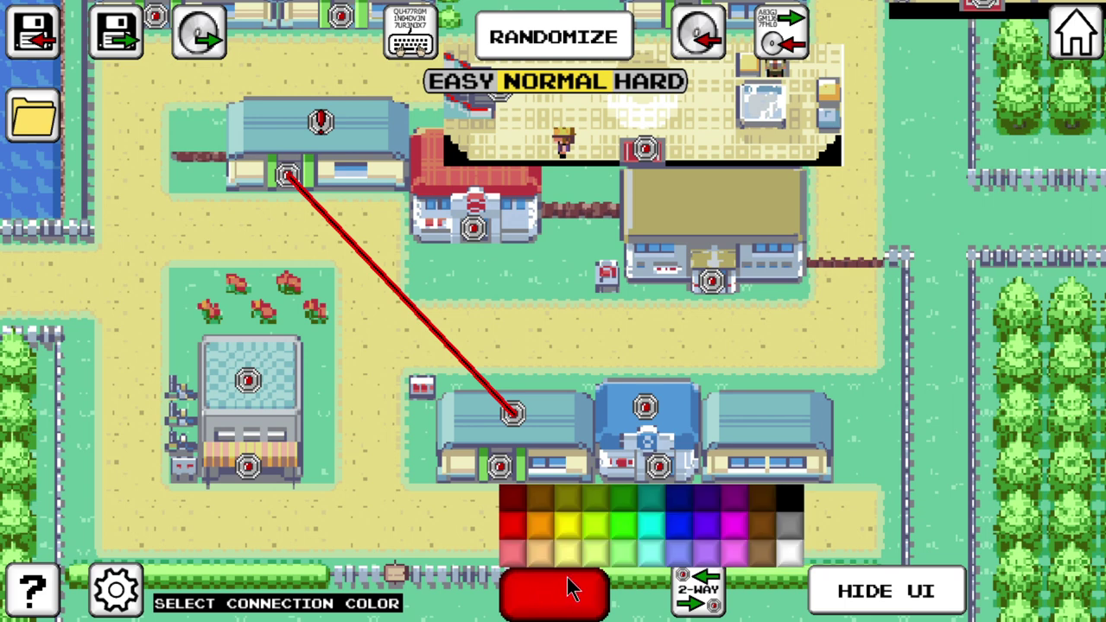
left_click(680, 527)
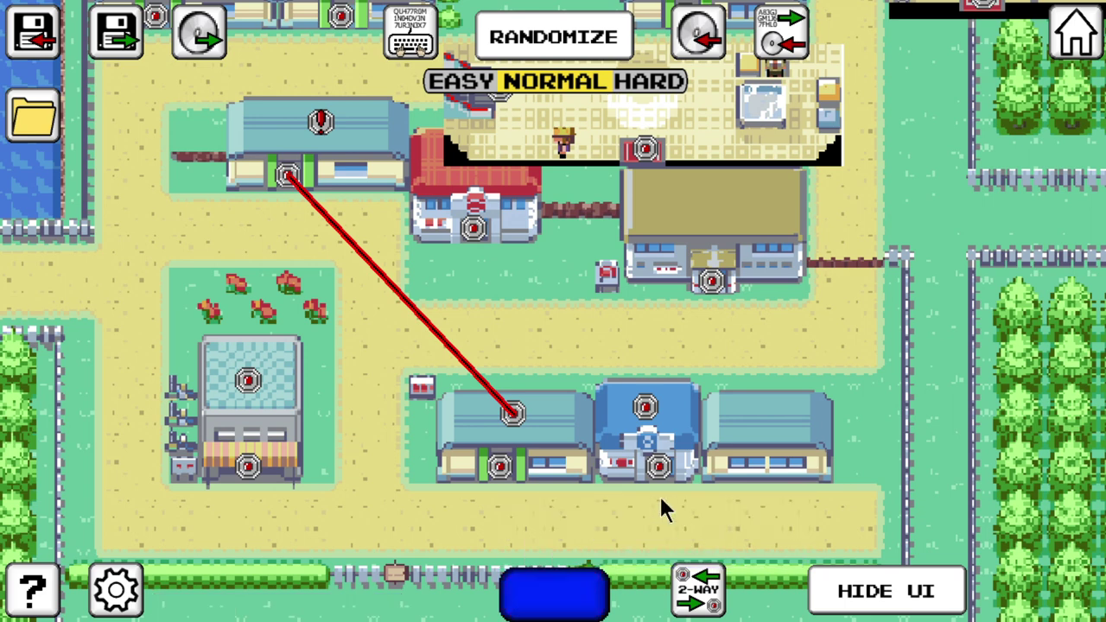
left_click(519, 419)
left_click(551, 316)
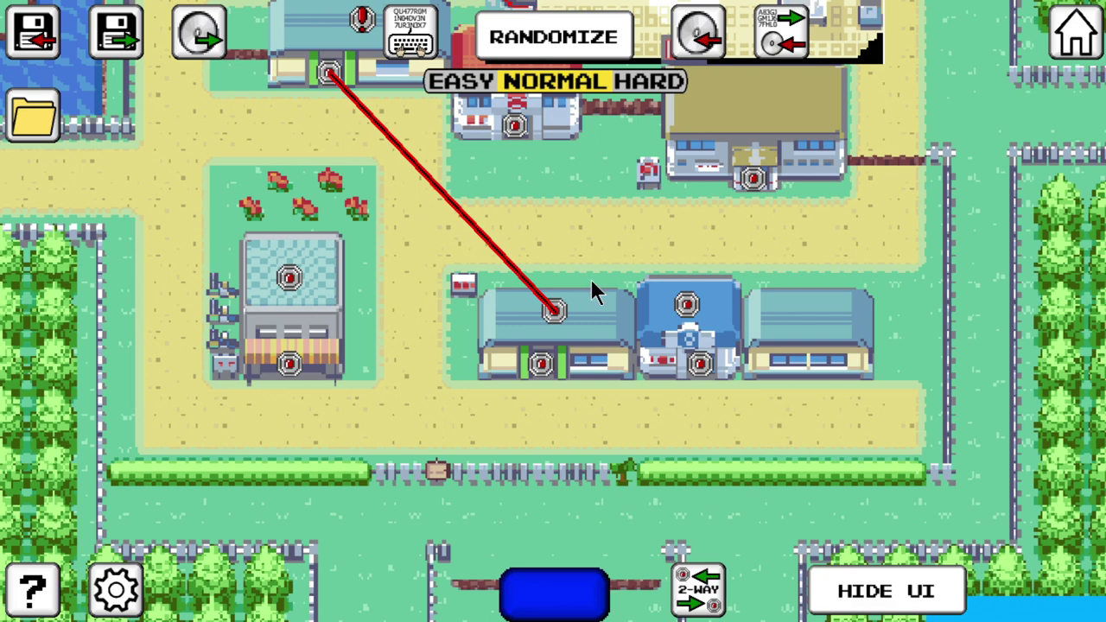
Relink the upper building's warp to the teal building's rooftop warp, checking both ends.
left_click(555, 312)
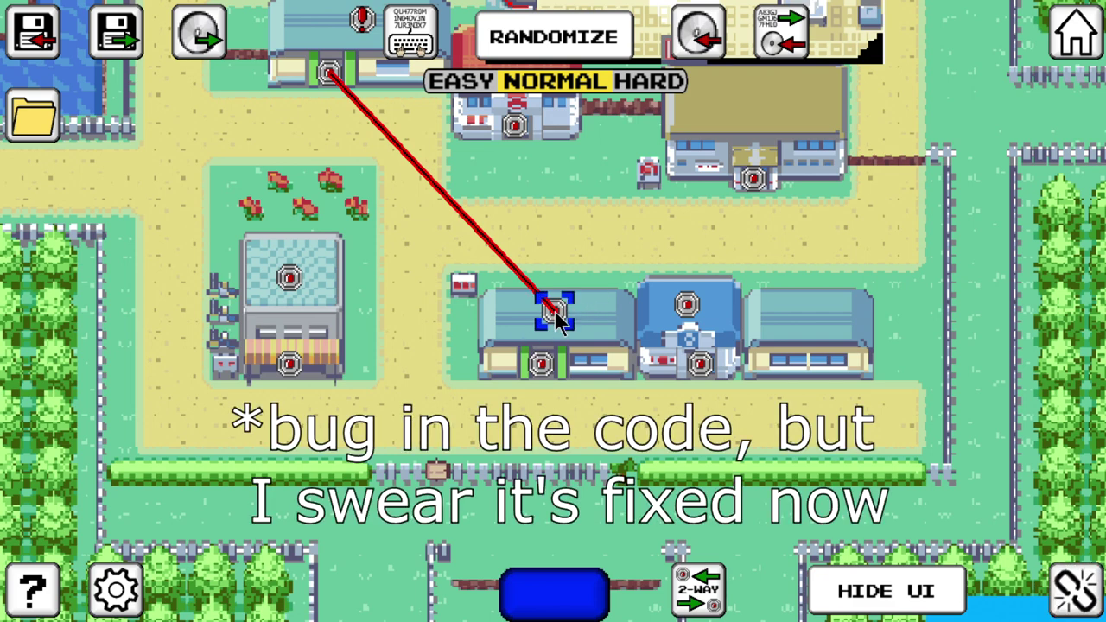
left_click(317, 59)
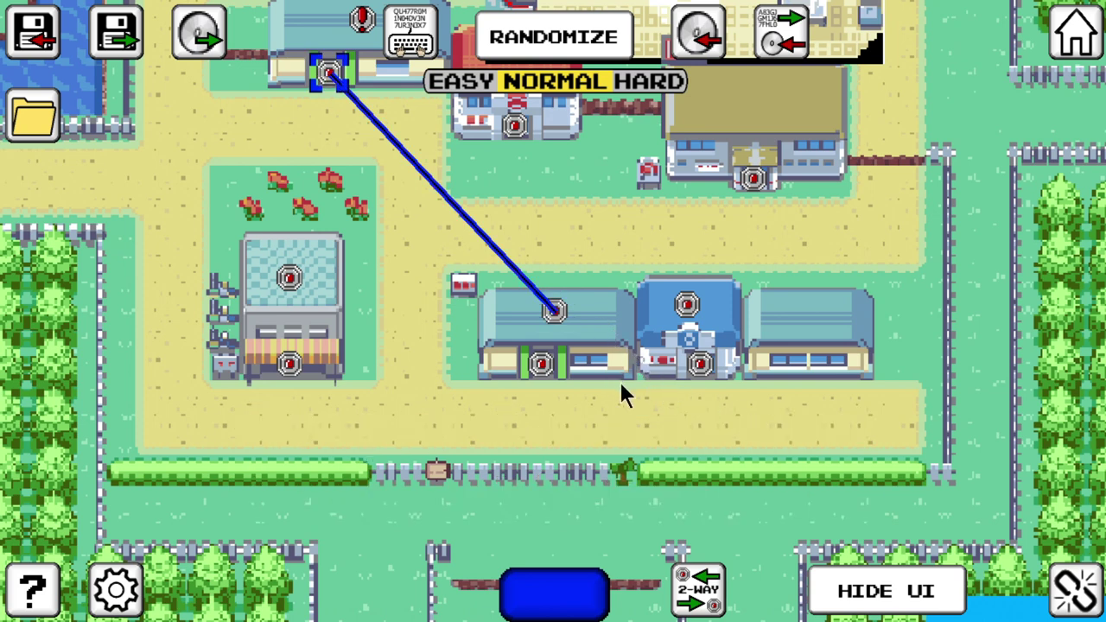
left_click(557, 313)
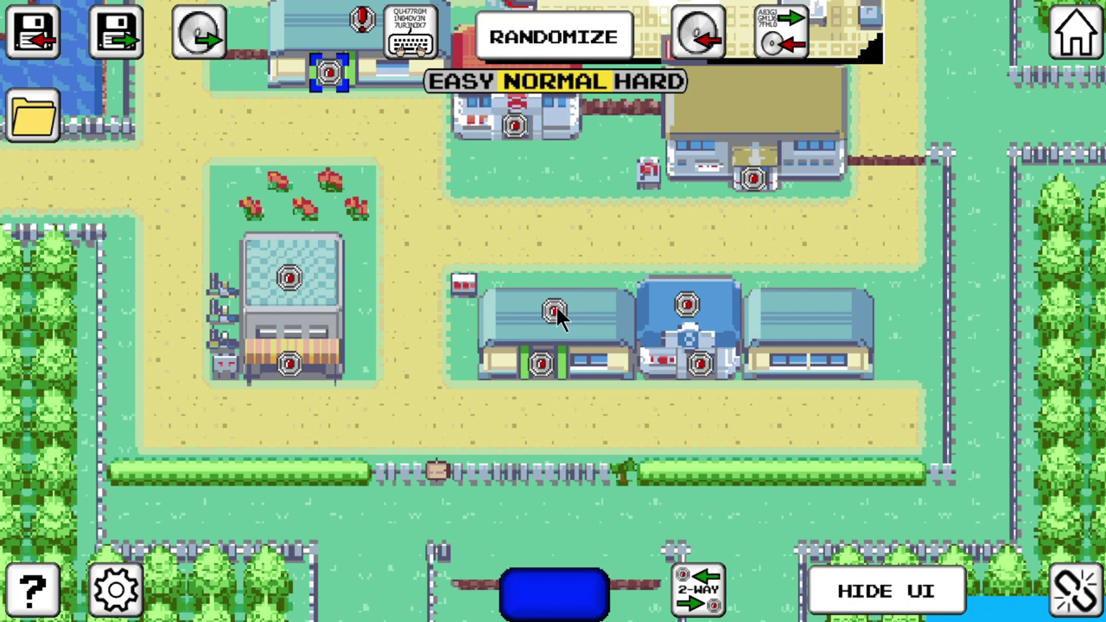
left_click(557, 313)
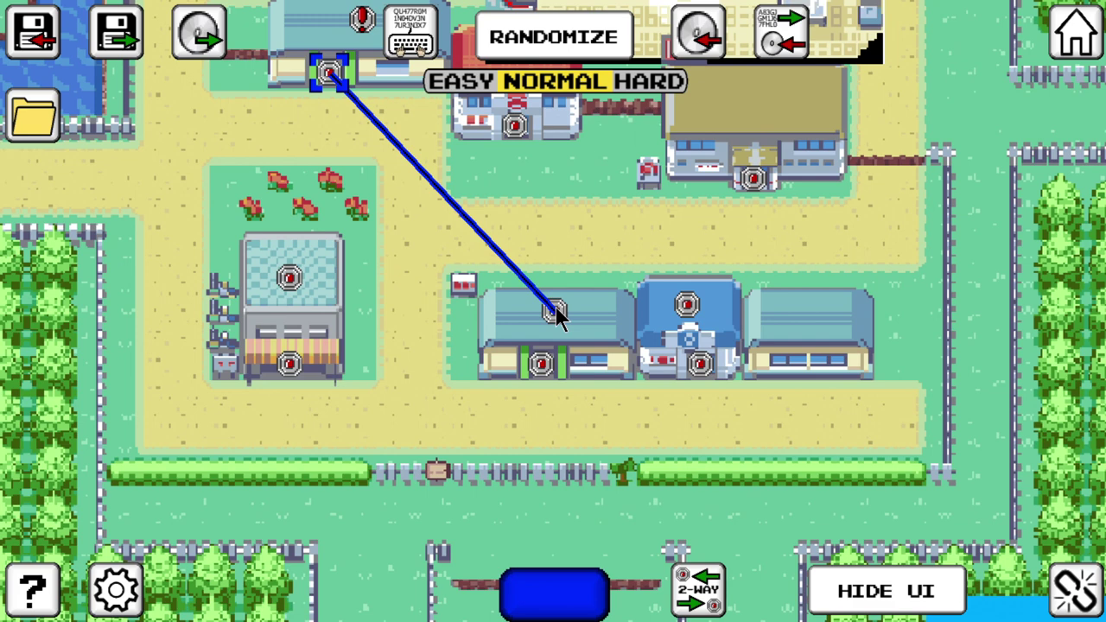
mouse_move(556, 314)
left_mouse_down()
mouse_move(439, 190)
mouse_move(556, 313)
left_mouse_up()
left_click(551, 314)
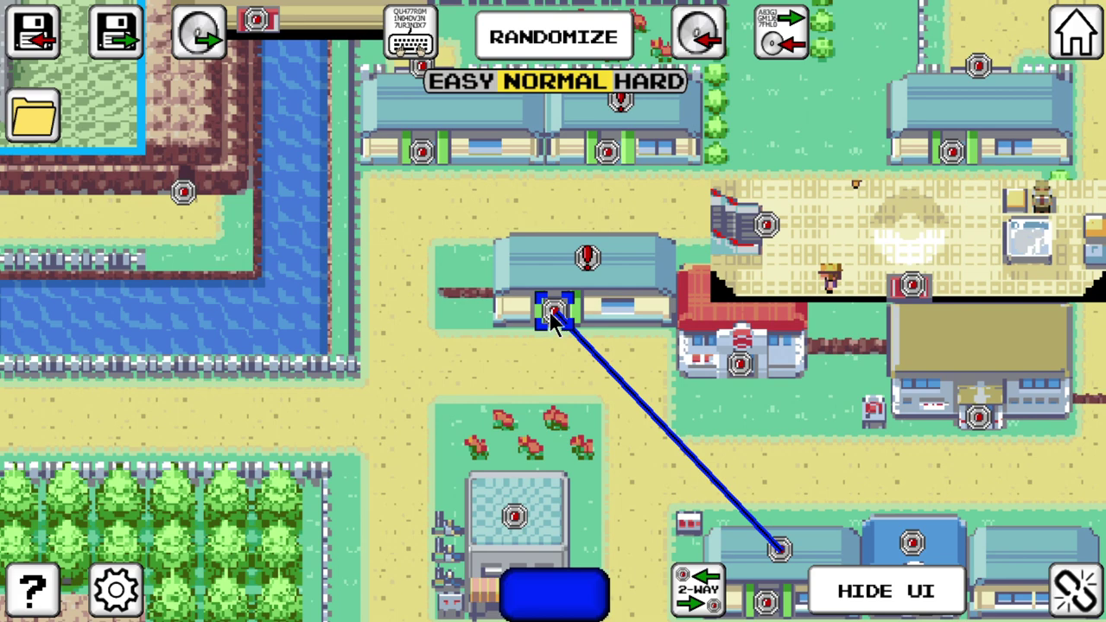
left_click(554, 313)
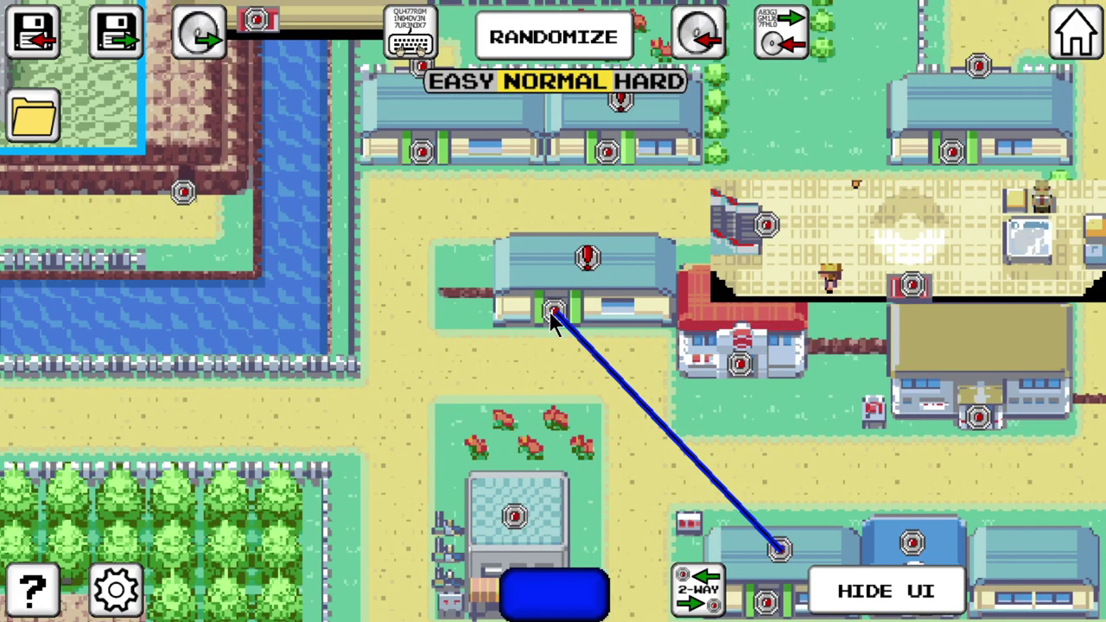
left_click(780, 549)
left_click(554, 309)
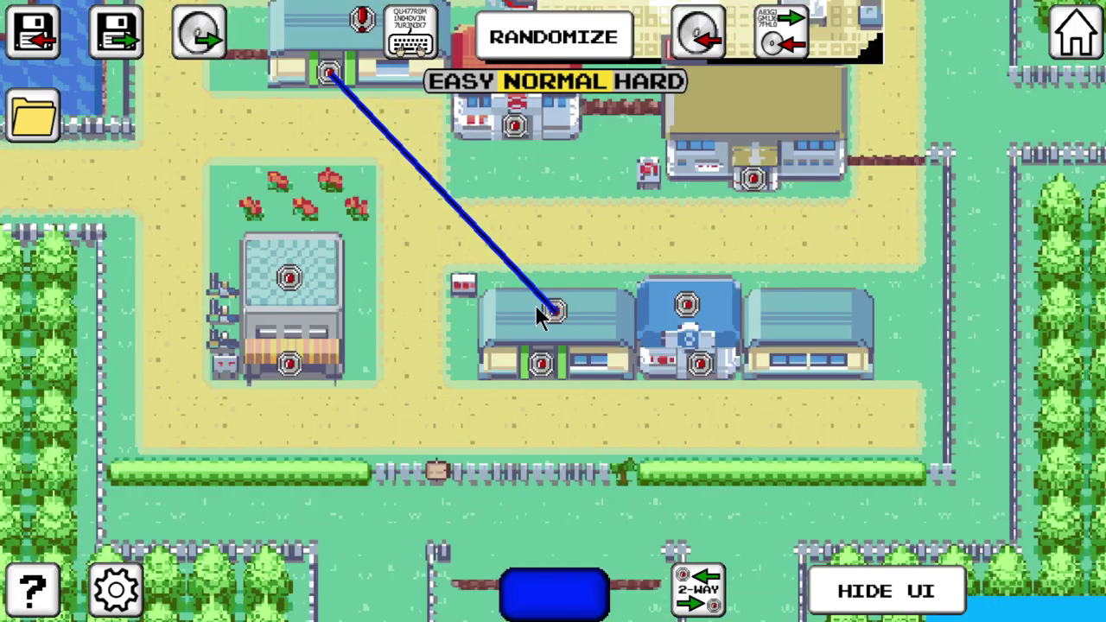
Make the connection green and finish the link at the roof warp.
left_click(563, 596)
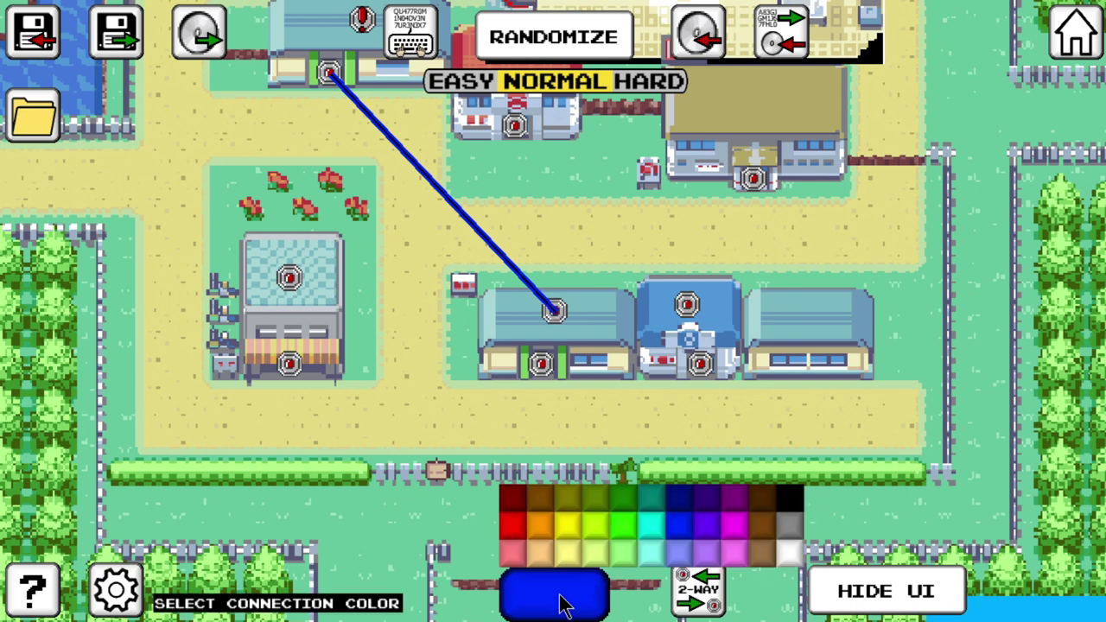
left_click(607, 534)
left_click(555, 311)
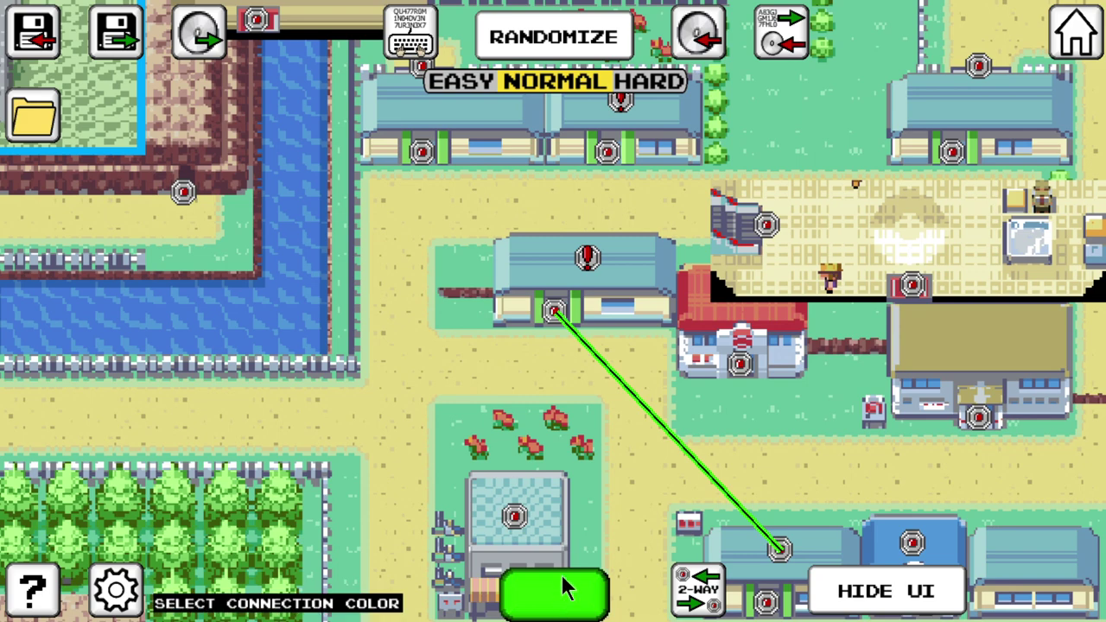
Cycle the upper building's warp marker colour until it turns pink, then deselect it.
scroll(563, 341, "up", 3)
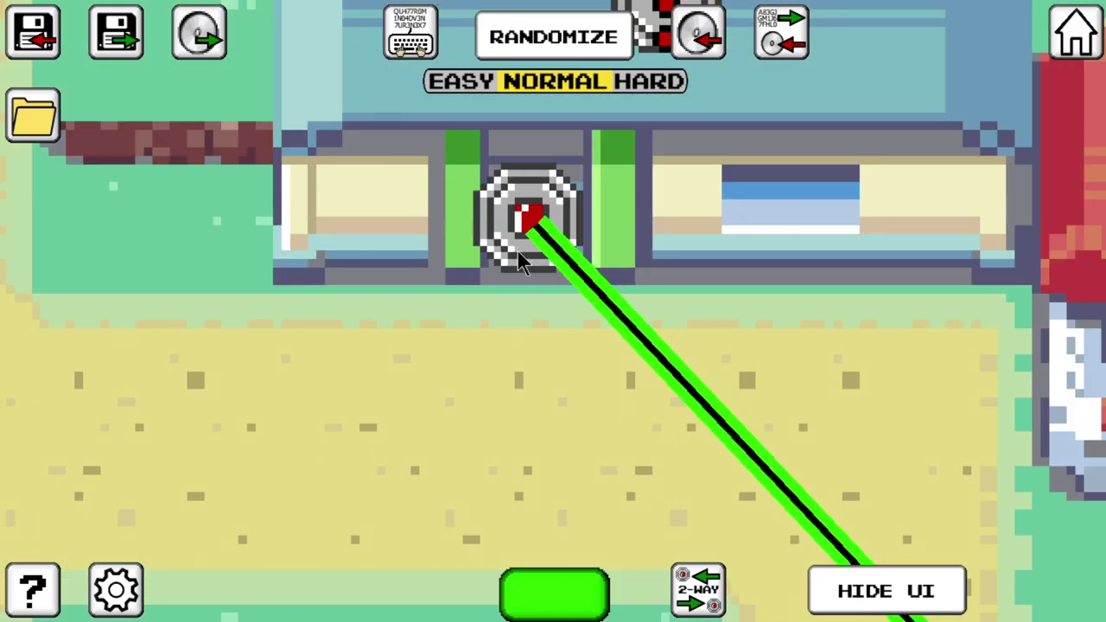
middle_click(516, 221)
middle_click(516, 221)
middle_click(516, 221)
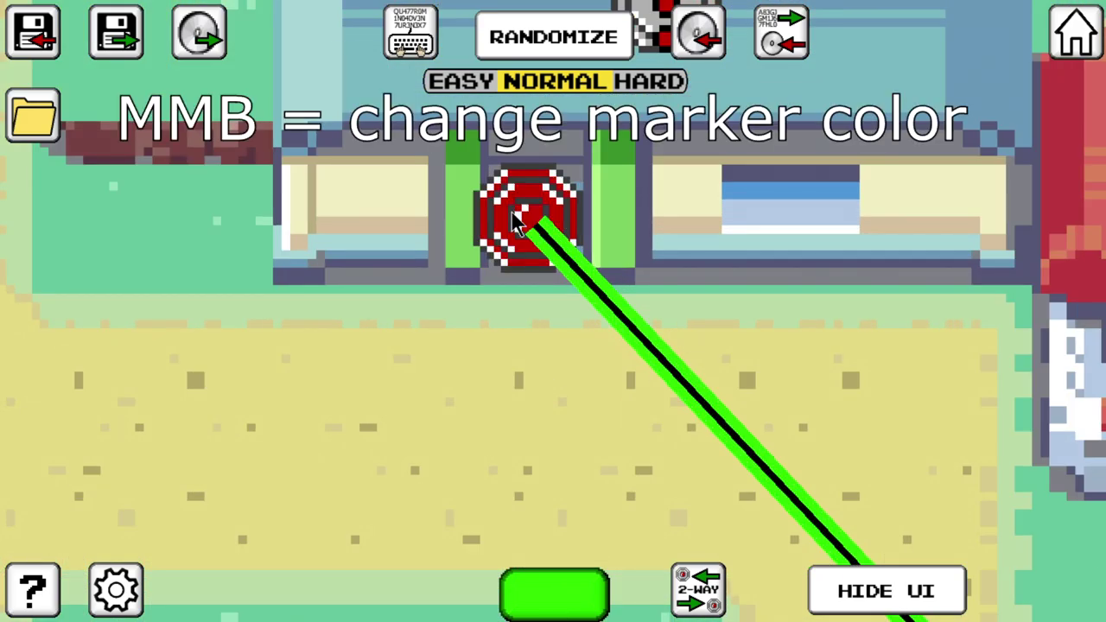
middle_click(516, 222)
middle_click(516, 221)
middle_click(516, 222)
middle_click(516, 221)
middle_click(516, 221)
middle_click(516, 221)
middle_click(516, 221)
middle_click(516, 222)
middle_click(516, 221)
middle_click(516, 221)
middle_click(516, 221)
middle_click(516, 221)
middle_click(516, 221)
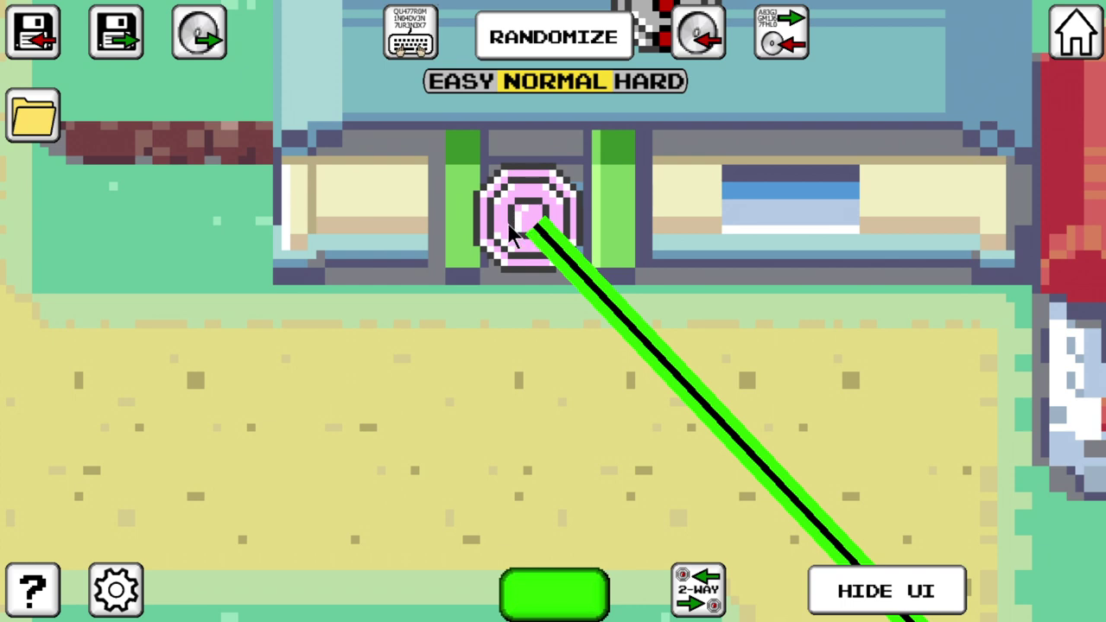
scroll(537, 339, "down", 5)
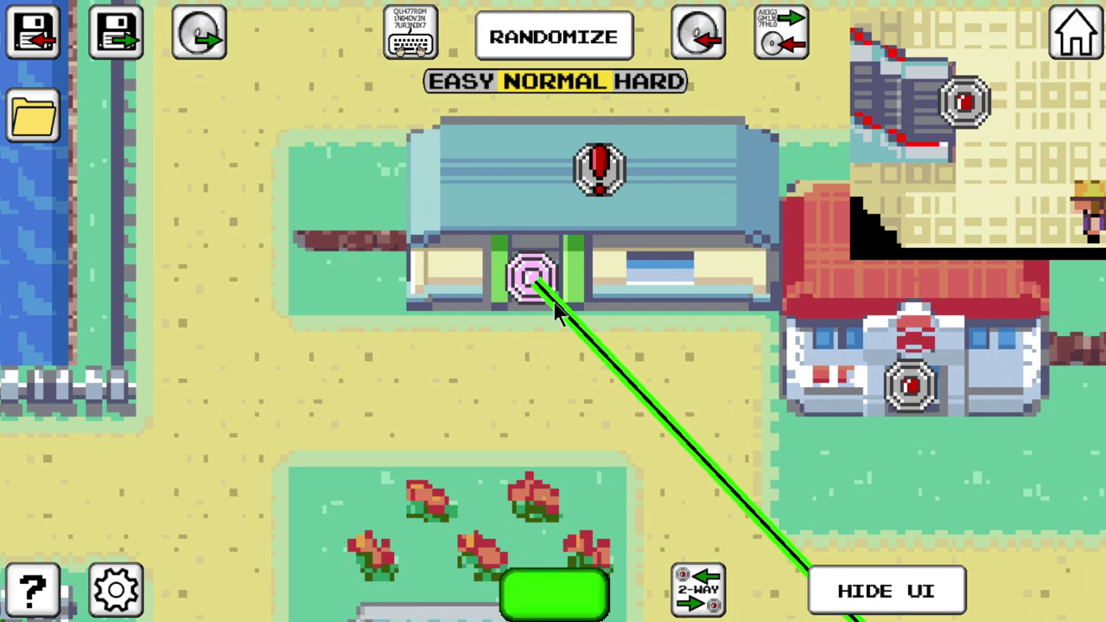
scroll(665, 386, "down", 3)
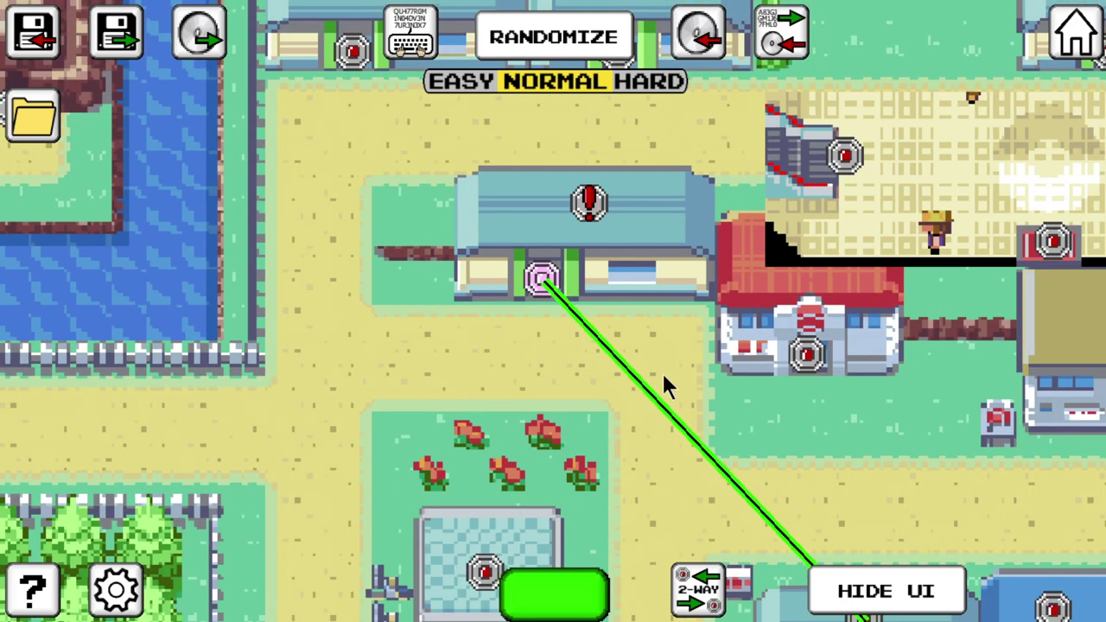
left_click(538, 279)
scroll(613, 371, "down", 3)
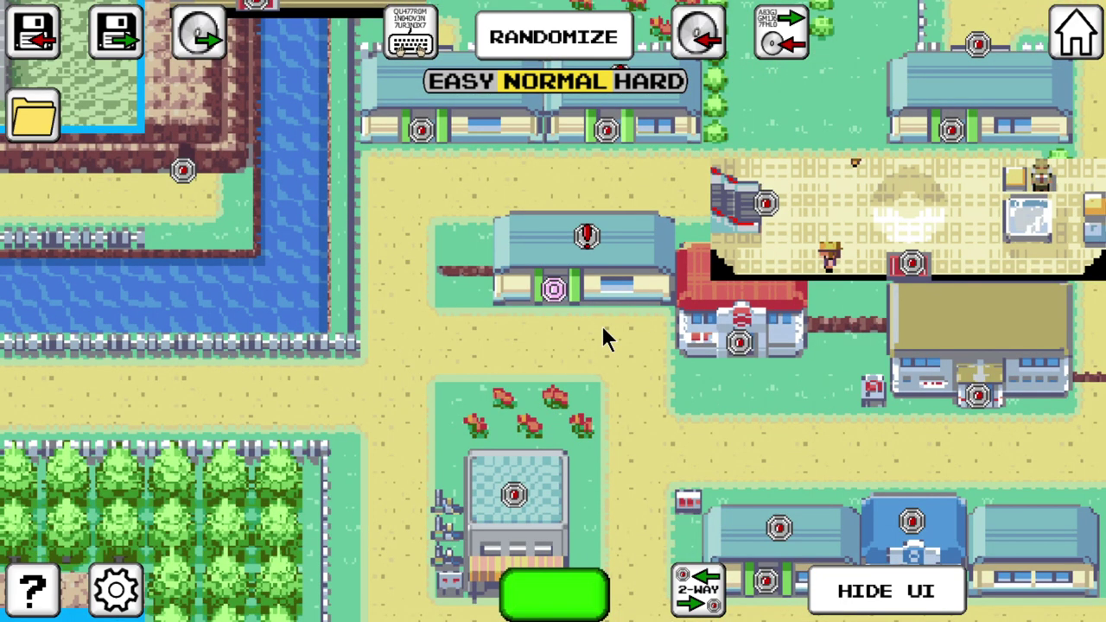
scroll(728, 493, "up", 2)
scroll(829, 558, "down", 2)
scroll(829, 479, "up", 2)
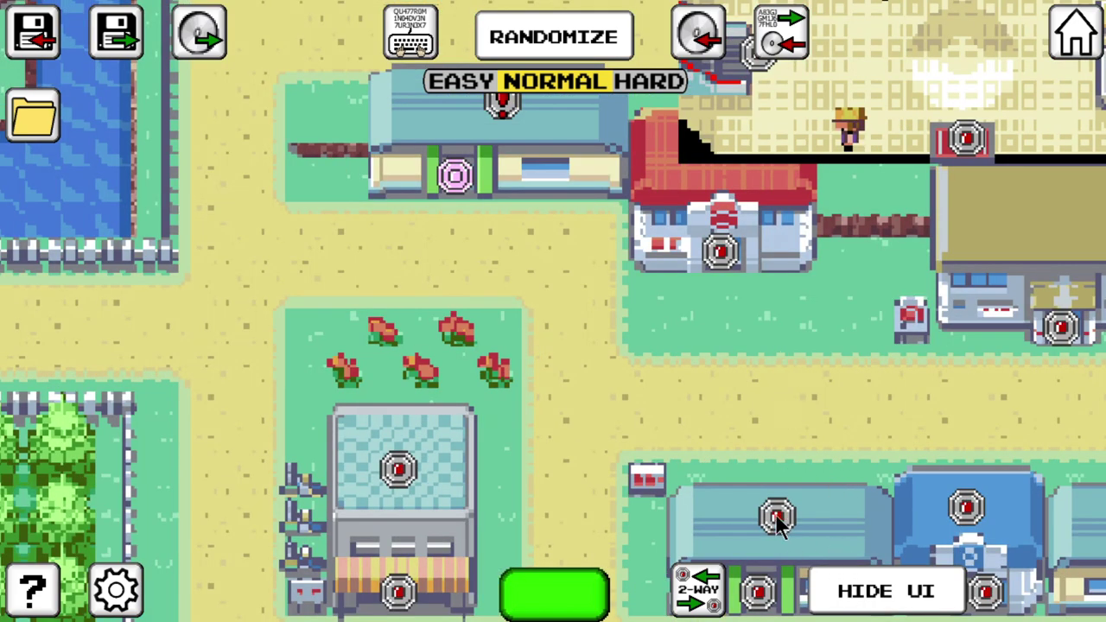
left_click(720, 253, "ctrl")
left_click(721, 253, "ctrl")
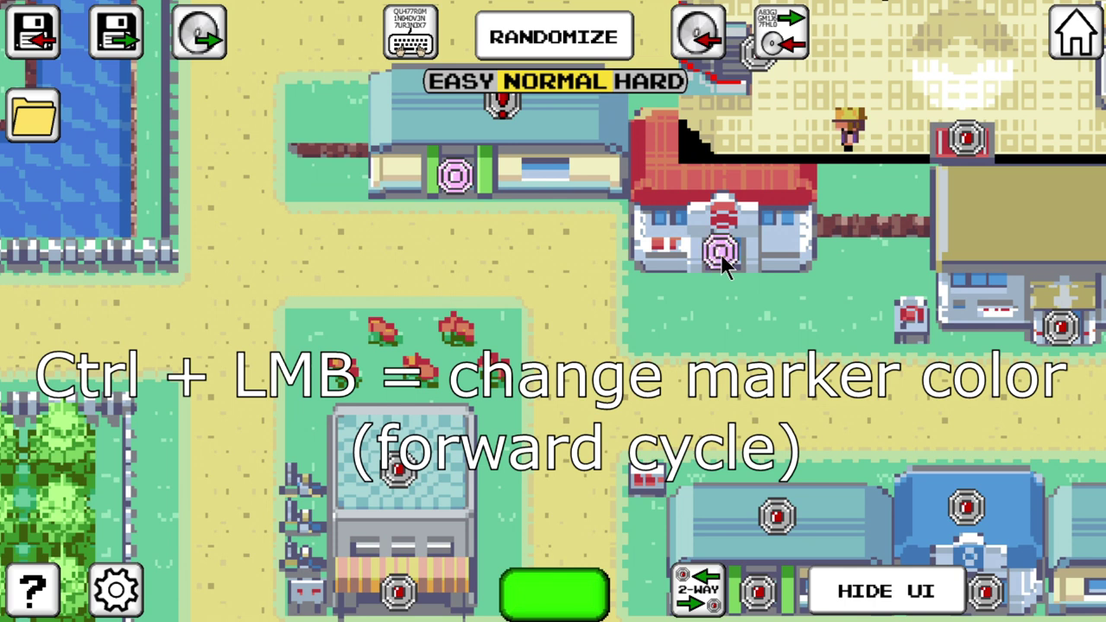
right_click(721, 253, "ctrl")
right_click(721, 254, "ctrl")
right_click(720, 253, "ctrl")
right_click(721, 253, "ctrl")
right_click(721, 253, "ctrl")
right_click(721, 253, "ctrl")
right_click(721, 253, "ctrl")
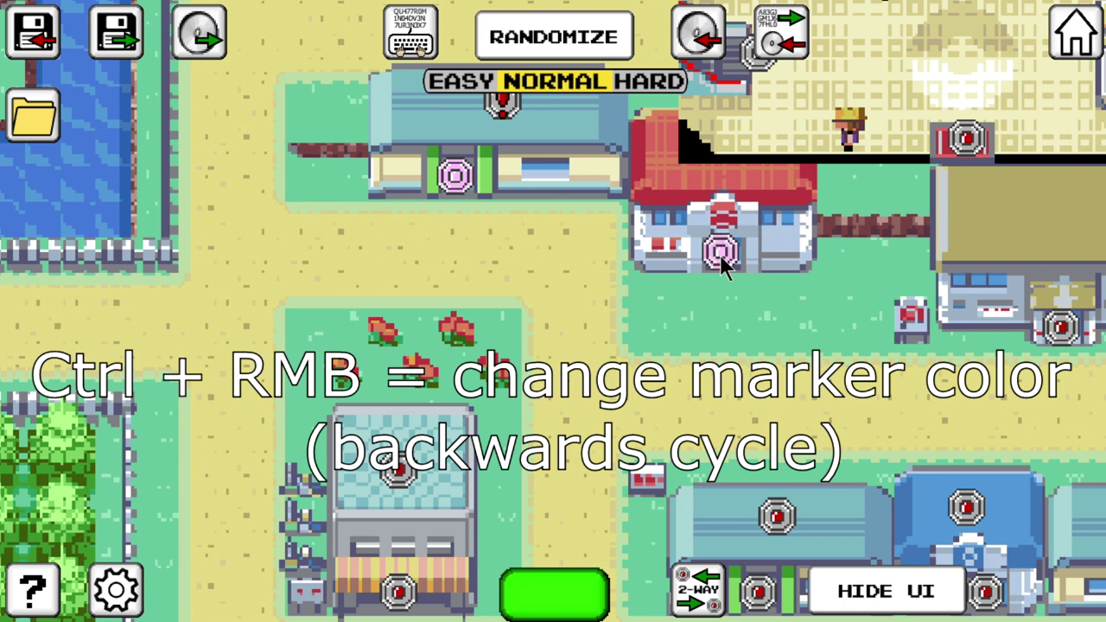
right_click(721, 254, "ctrl")
right_click(721, 253, "ctrl")
right_click(721, 253, "ctrl")
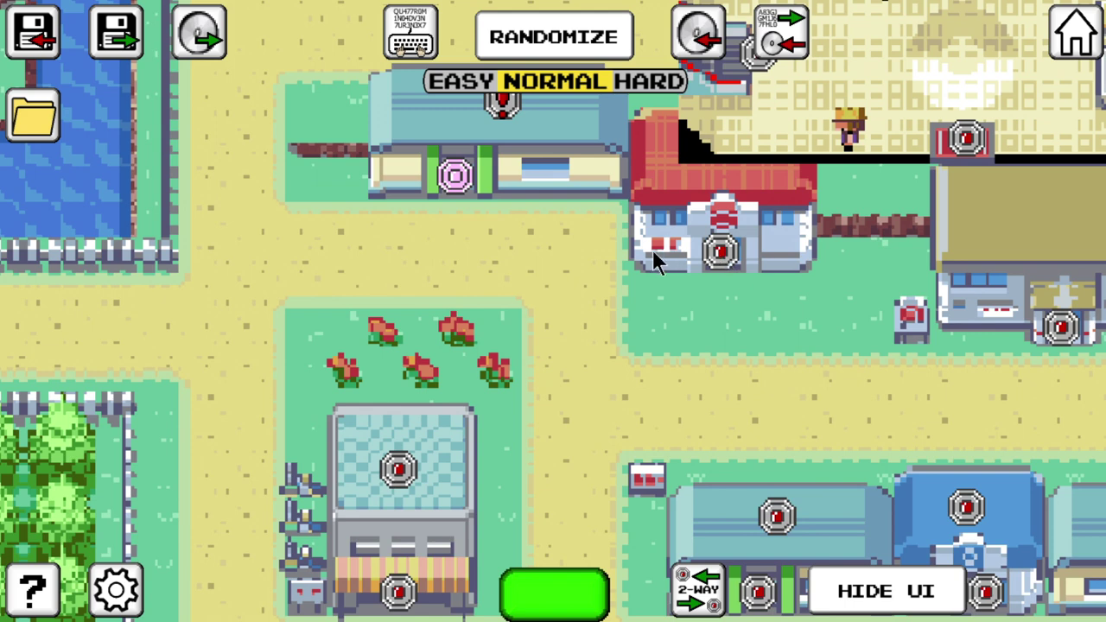
Open the How To Use help and page forward to the final Special Thanks page.
scroll(631, 316, "down", 2)
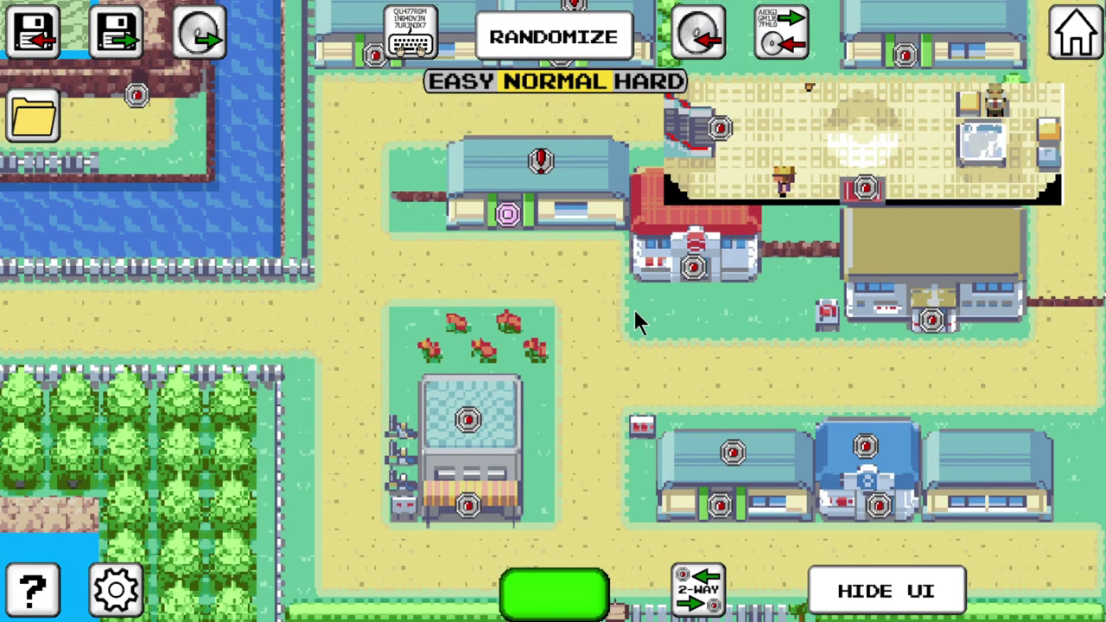
left_click(34, 594)
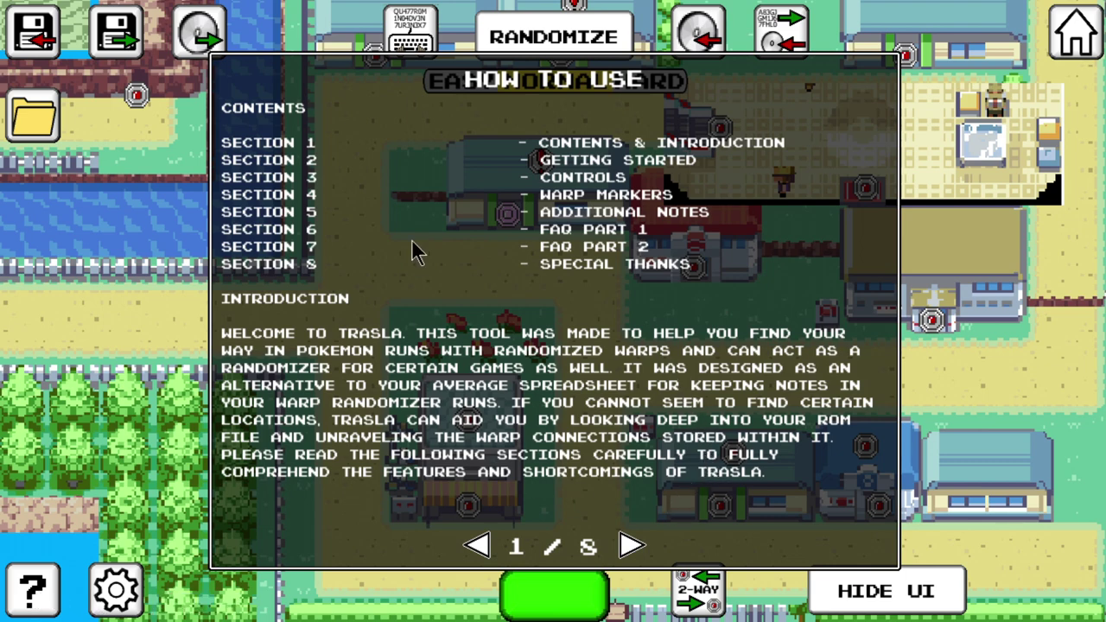
left_click(631, 545)
left_click(631, 545)
left_click(631, 546)
left_click(631, 545)
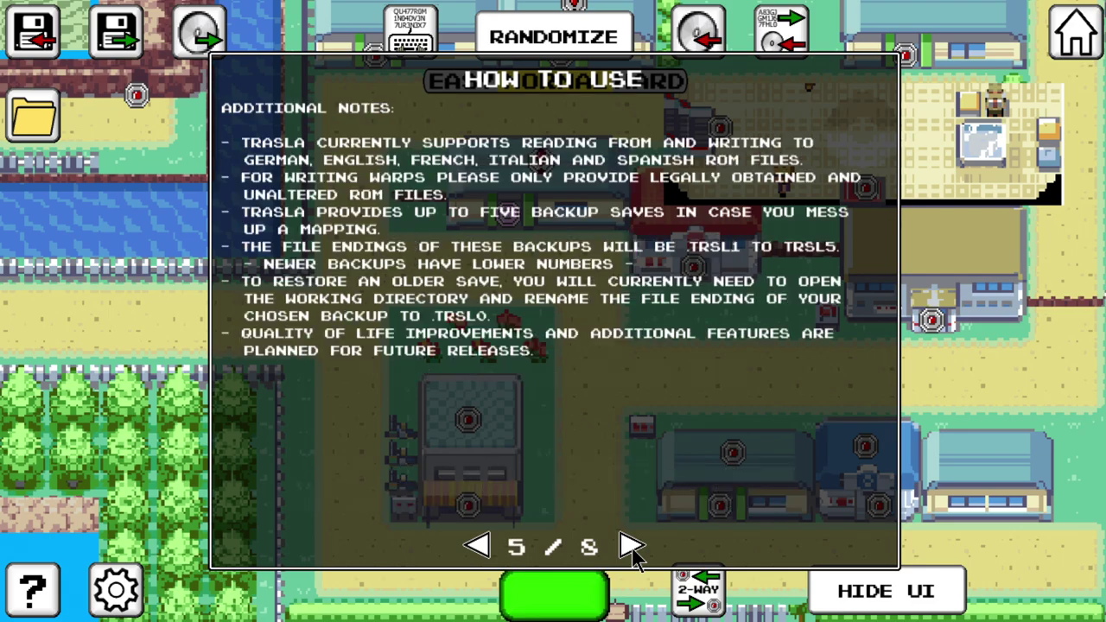
left_click(631, 546)
left_click(631, 546)
left_click(631, 545)
Go back three pages in the How To Use guide.
left_click(484, 545)
left_click(483, 544)
left_click(482, 544)
left_click(483, 543)
left_click(481, 542)
left_click(480, 542)
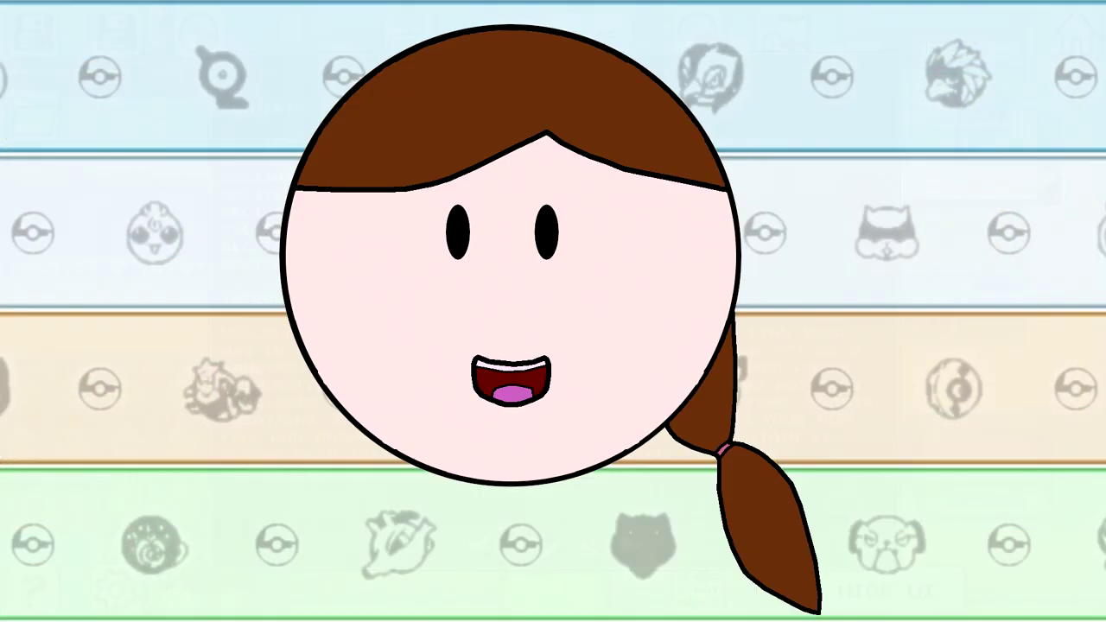